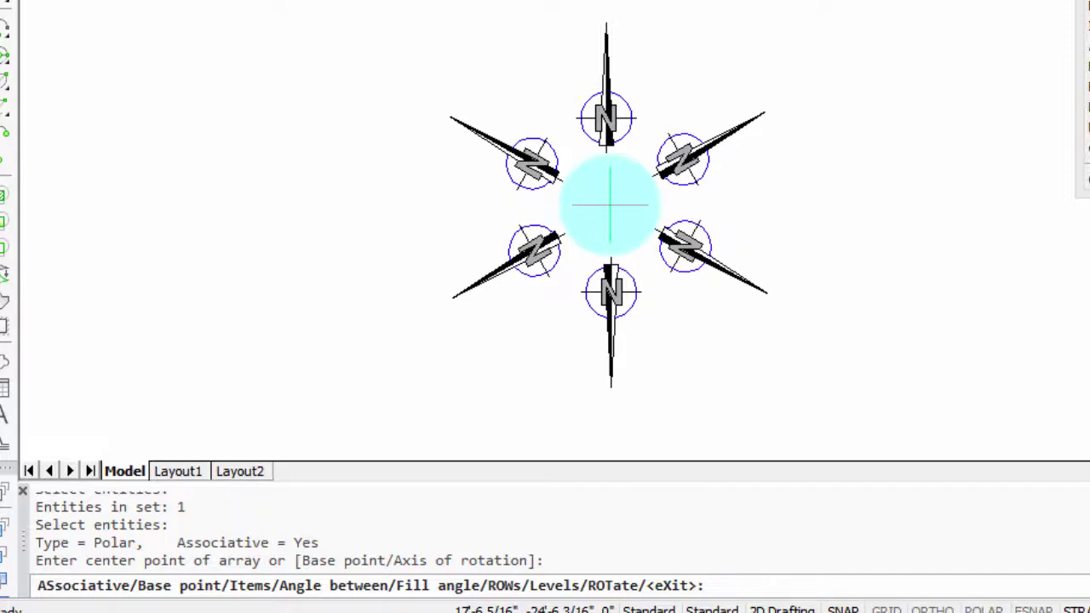
# Try 4 items in the polar array of north arrows, and set the item count to 20
pyautogui.write('i')
pyautogui.press('Return')
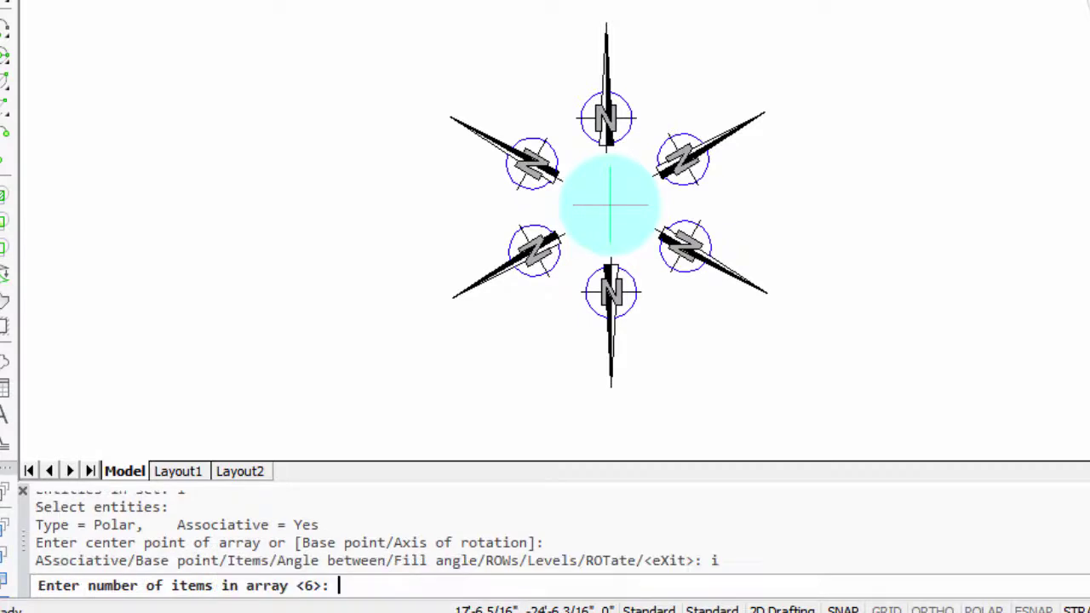
pyautogui.write('4')
pyautogui.press('Return')
pyautogui.write('i')
pyautogui.press('Return')
pyautogui.write('20')
pyautogui.press('Return')
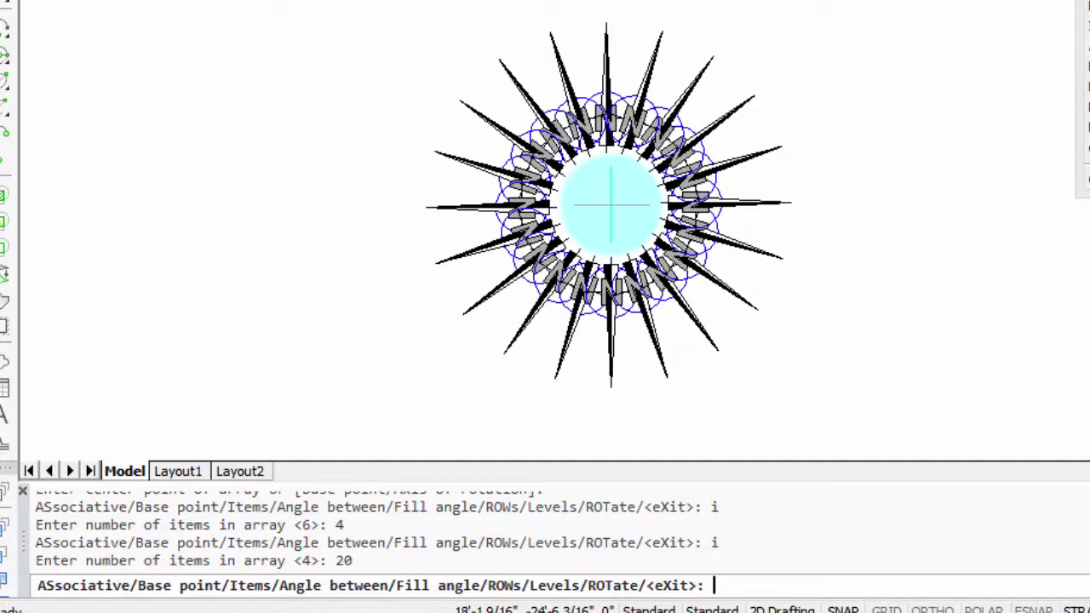
# Try a 9-degree angle between the polar array's items, and set the angle to 18 degrees
pyautogui.write('a')
pyautogui.press('Return')
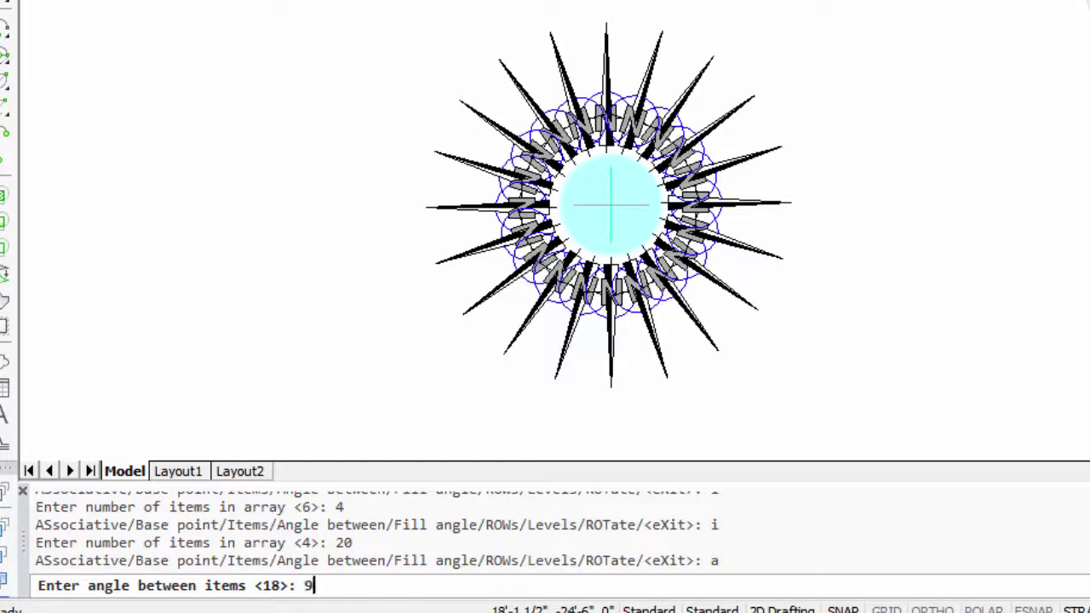
pyautogui.write('9')
pyautogui.press('Return')
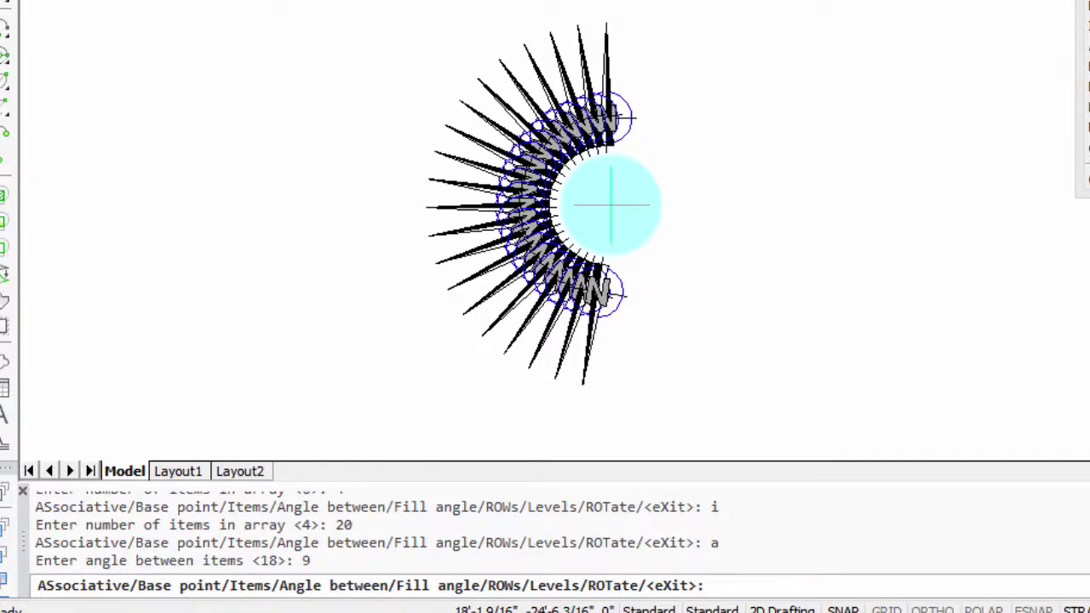
pyautogui.write('a')
pyautogui.press('Return')
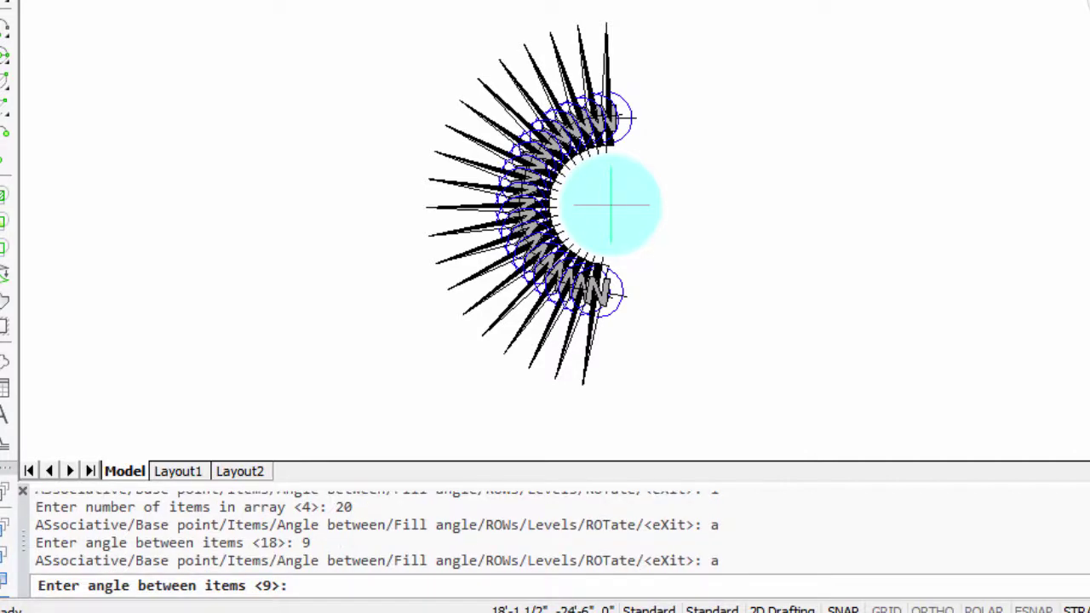
pyautogui.write('18')
pyautogui.press('Return')
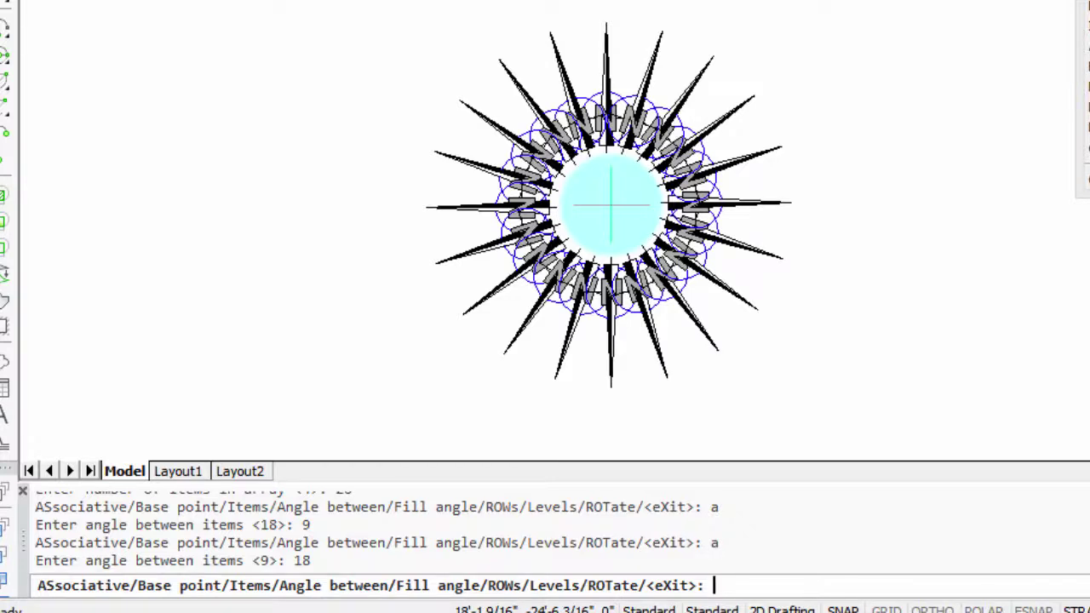
# Try 5 items in the polar array, and set the item count to 10
pyautogui.write('i')
pyautogui.press('Return')
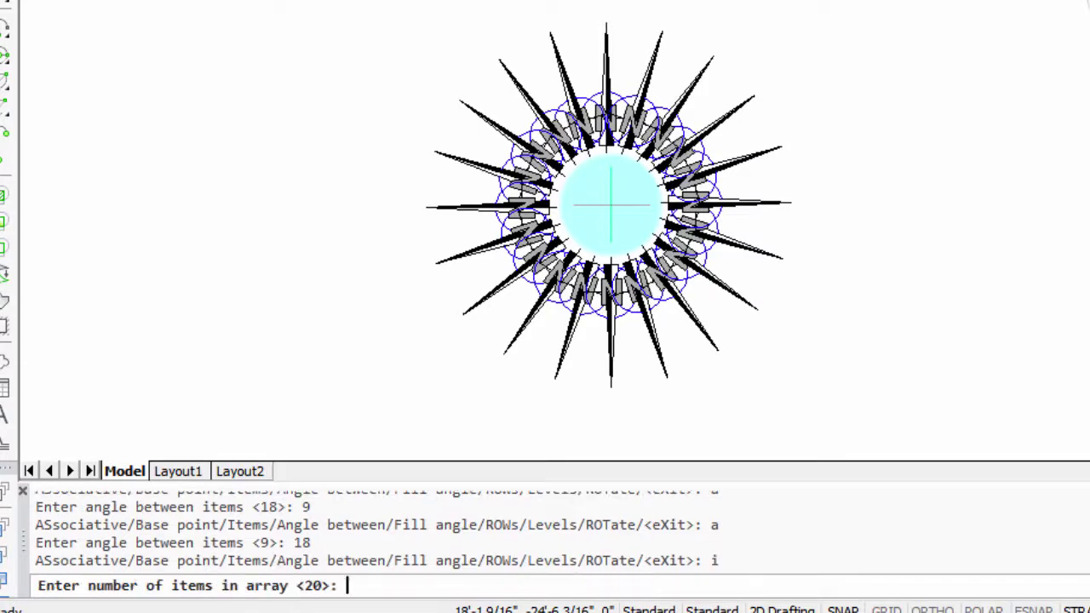
pyautogui.write('5')
pyautogui.press('Return')
pyautogui.write('i')
pyautogui.press('Return')
pyautogui.write('10')
pyautogui.press('Return')
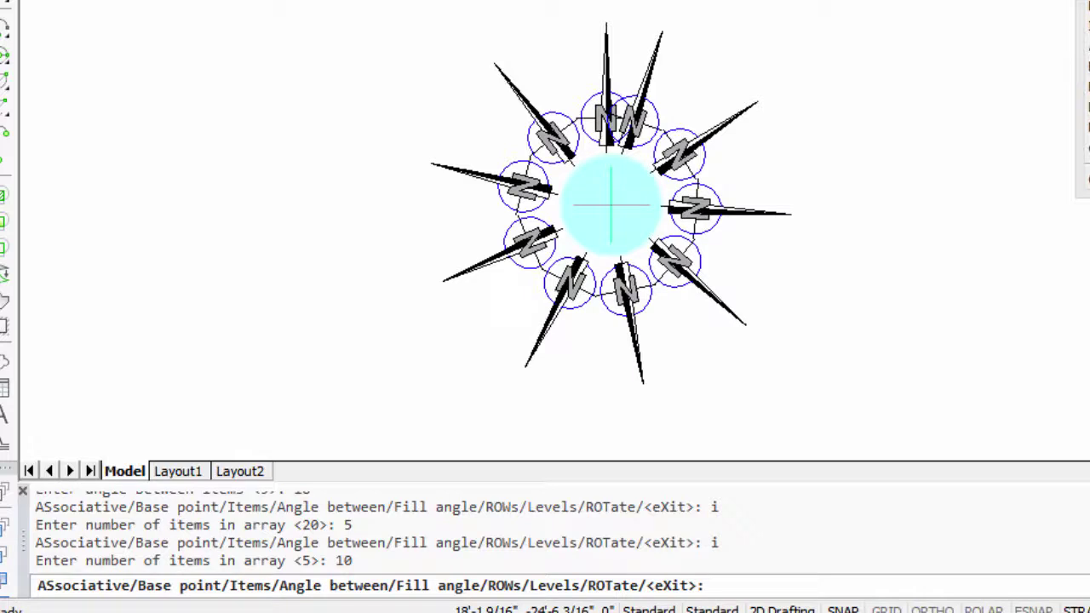
# Set the polar array's Associative option to Yes
pyautogui.write('as')
pyautogui.press('Return')
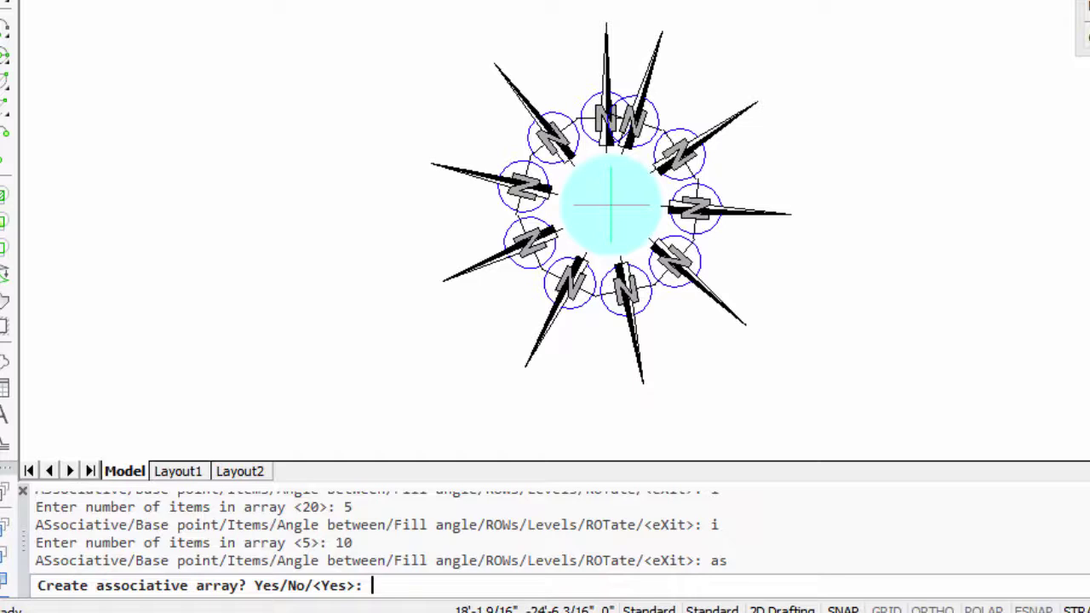
pyautogui.write('y')
pyautogui.press('Return')
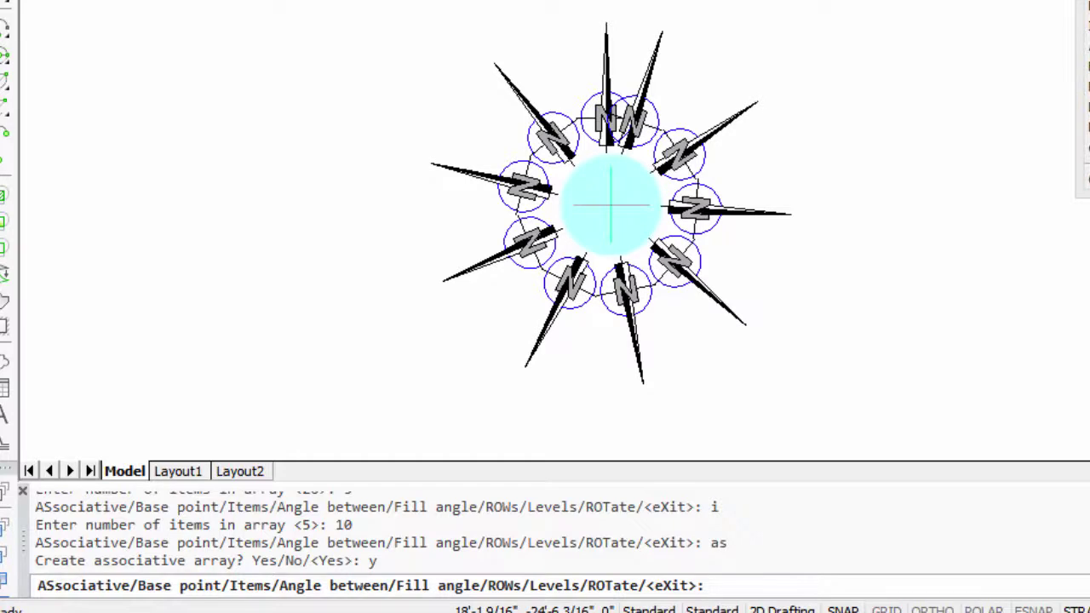
# Give the polar array 3 rows, accepting the default 98'-5 1/8" row spacing and 0" incrementing elevation
pyautogui.write('row')
pyautogui.press('Return')
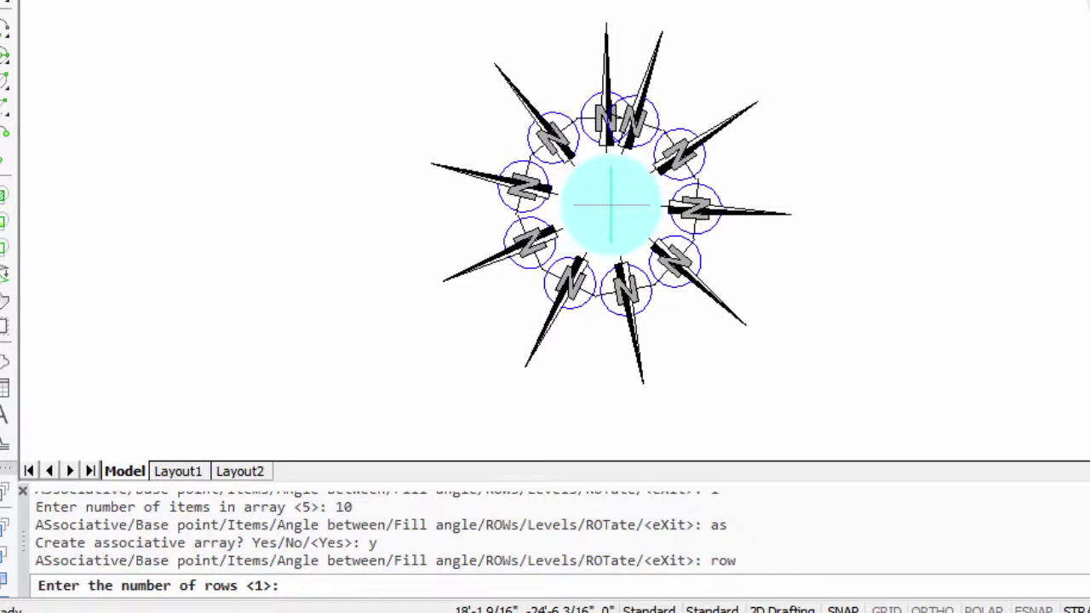
pyautogui.write('3')
pyautogui.press('Return')
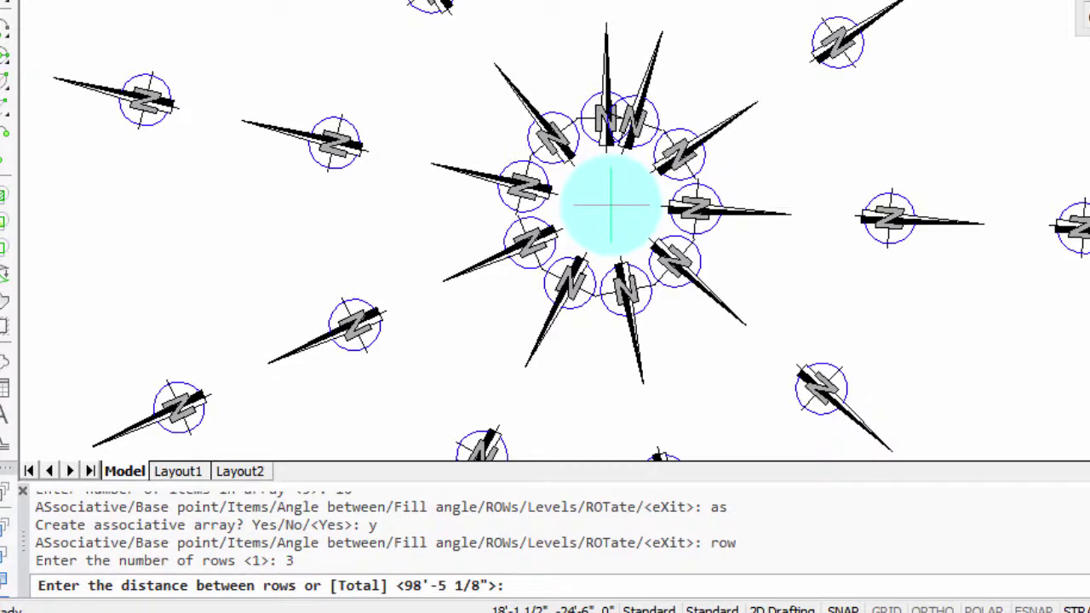
pyautogui.press('Return')
pyautogui.write('l')
pyautogui.press('Return')
pyautogui.press('Return')
# Give the polar array 3 levels spaced 100' apart, finish the array and view its levels in 3D
pyautogui.write('l')
pyautogui.press('Return')
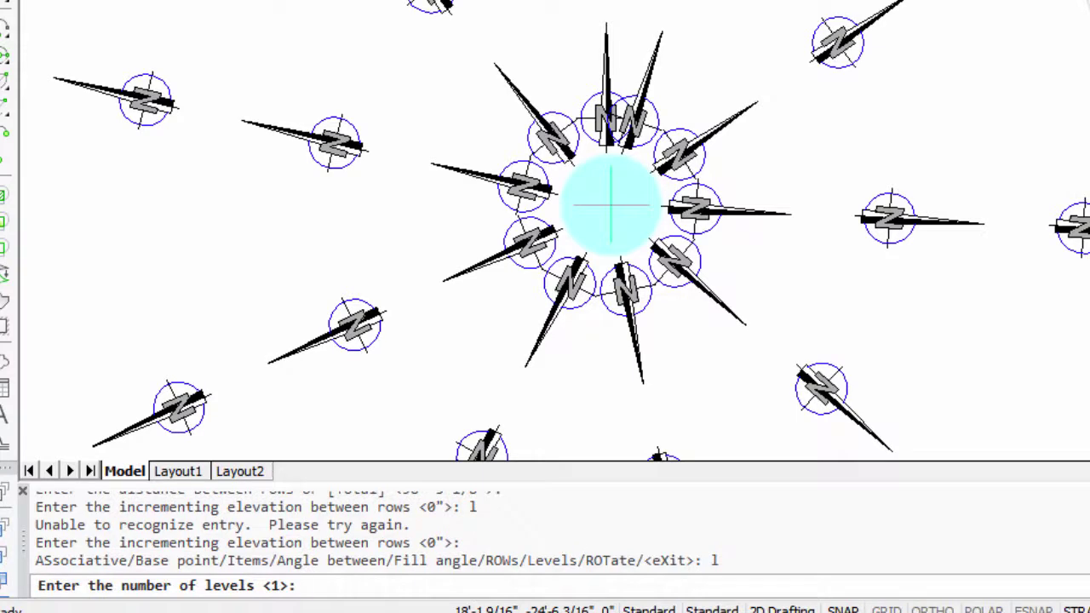
pyautogui.write('3')
pyautogui.press('Return')
pyautogui.write("100'")
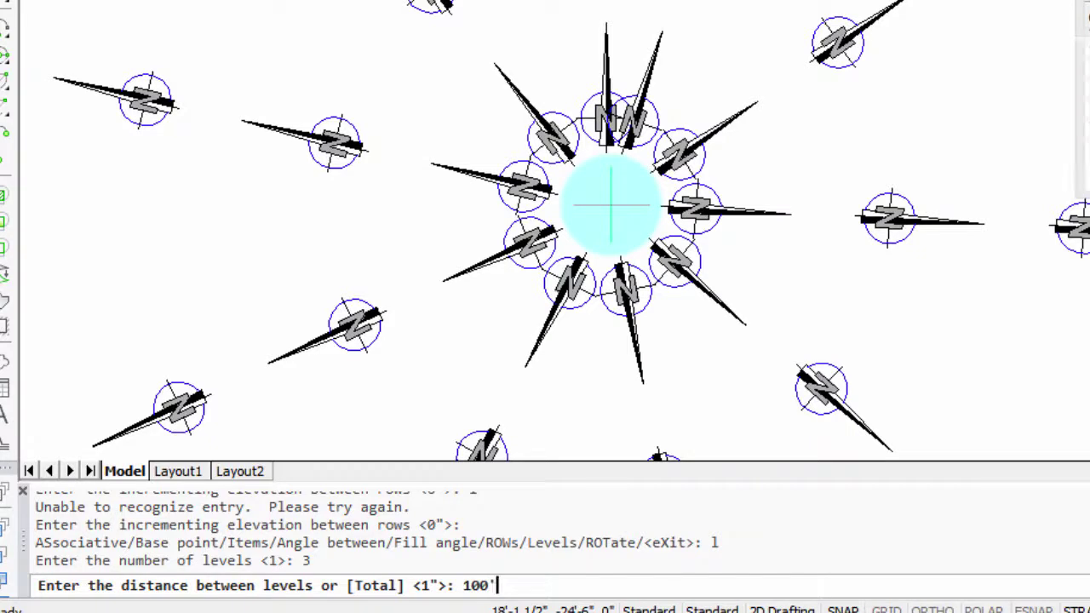
pyautogui.press('Return')
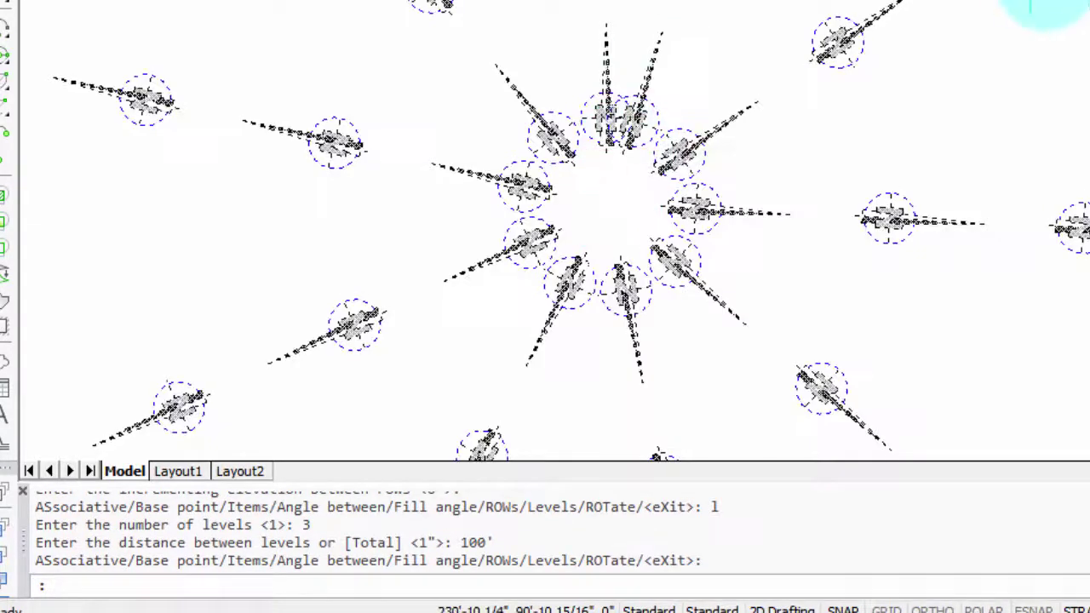
pyautogui.click(1089, 52)
pyautogui.moveTo(963, 295)
pyautogui.keyDown('shift'); pyautogui.mouseDown(button='middle')
pyautogui.moveTo(960, 193)
pyautogui.moveTo(939, 173)
pyautogui.moveTo(944, 292)
pyautogui.mouseUp(button='middle'); pyautogui.keyUp('shift')
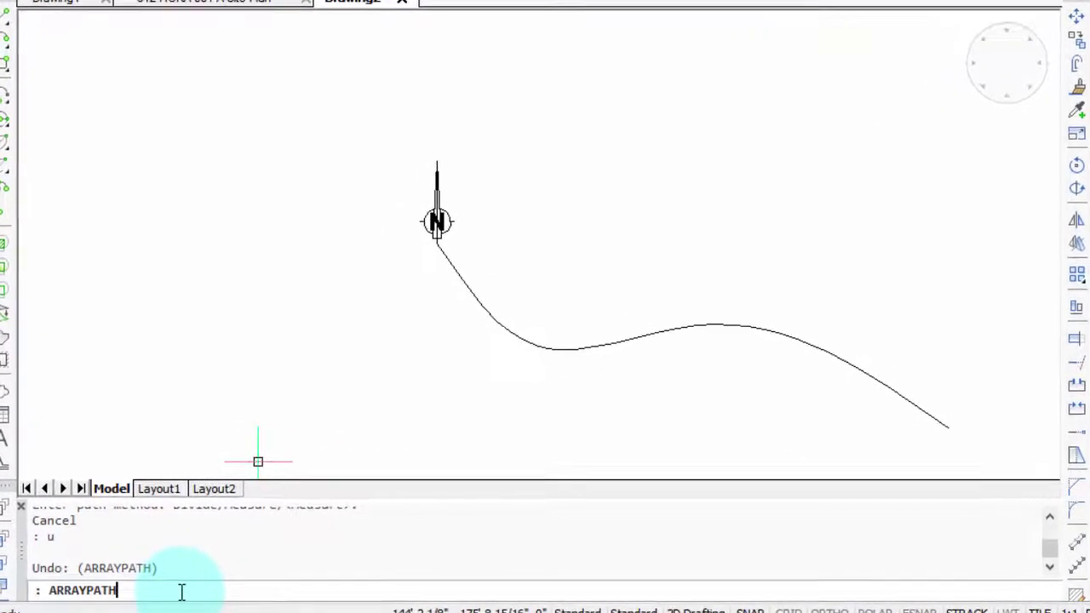
# Array the north arrow along the wavy curve with ARRAYPATH
pyautogui.press('Return')
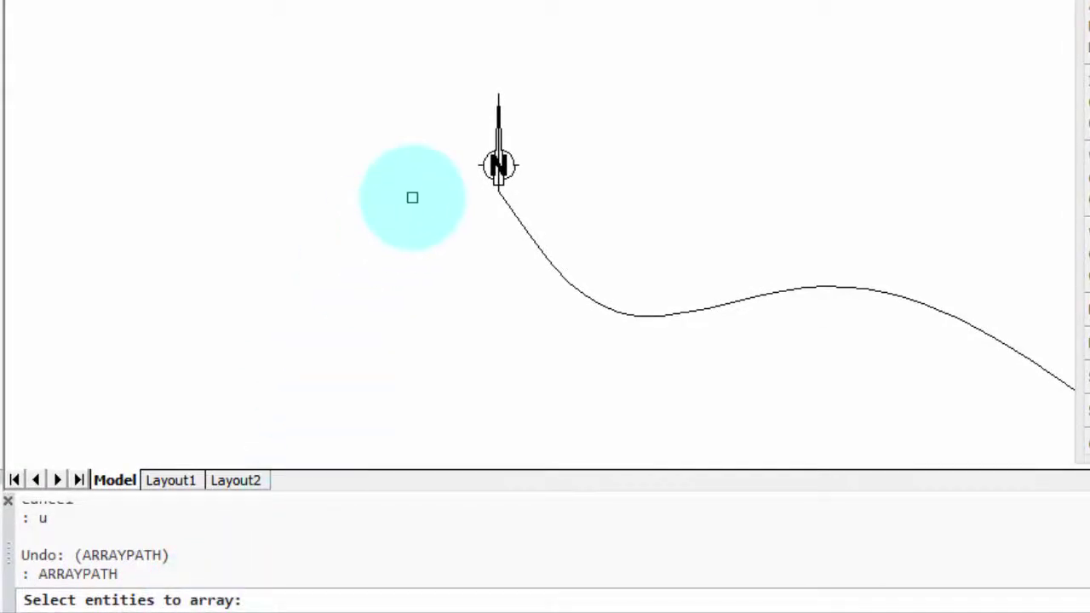
pyautogui.click(500, 165)
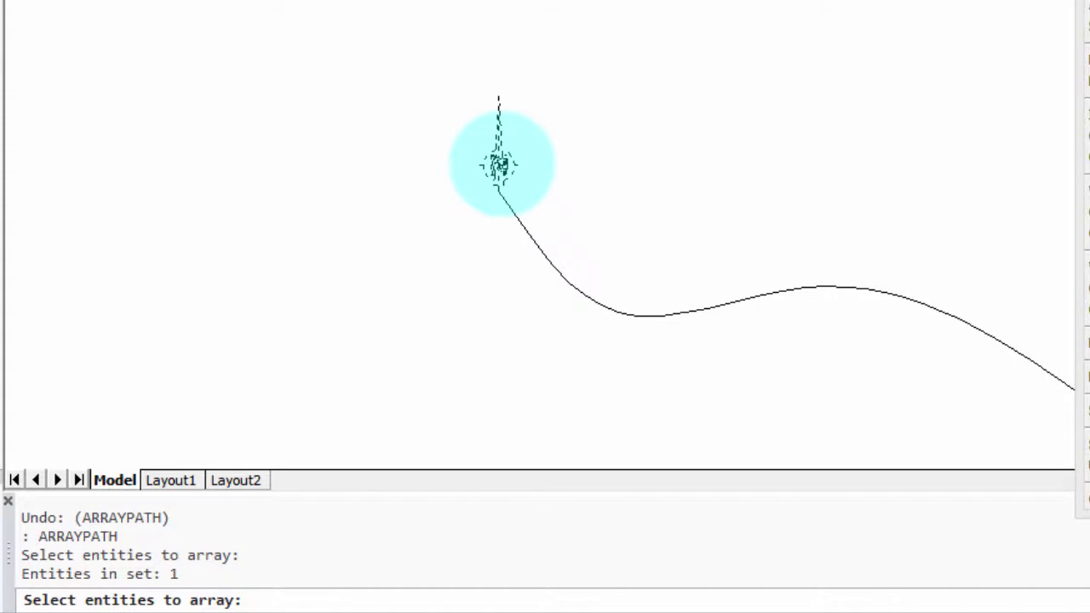
pyautogui.press('Return')
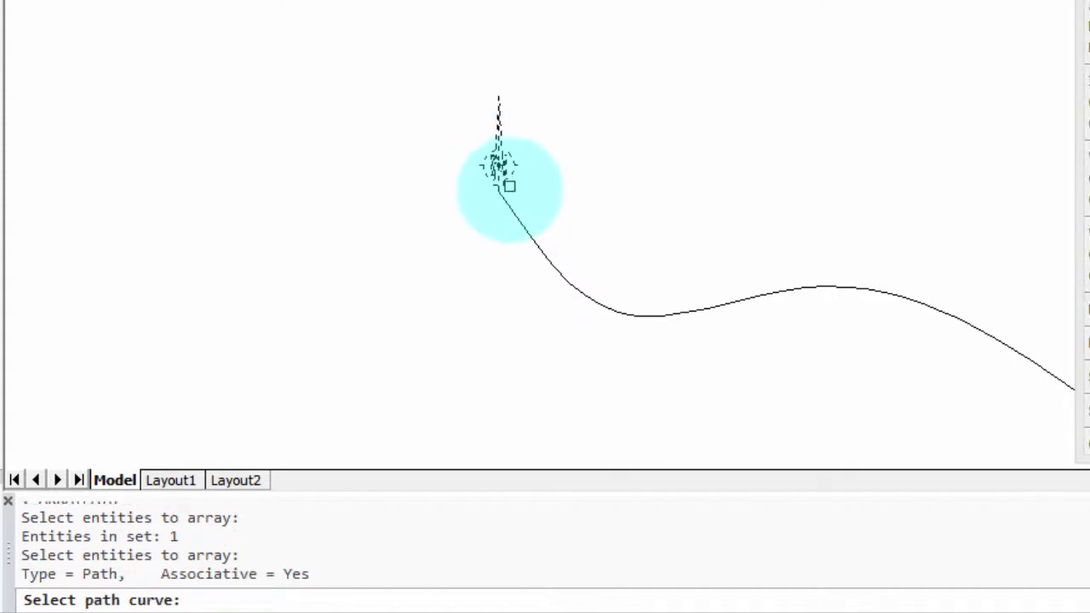
pyautogui.click(511, 206)
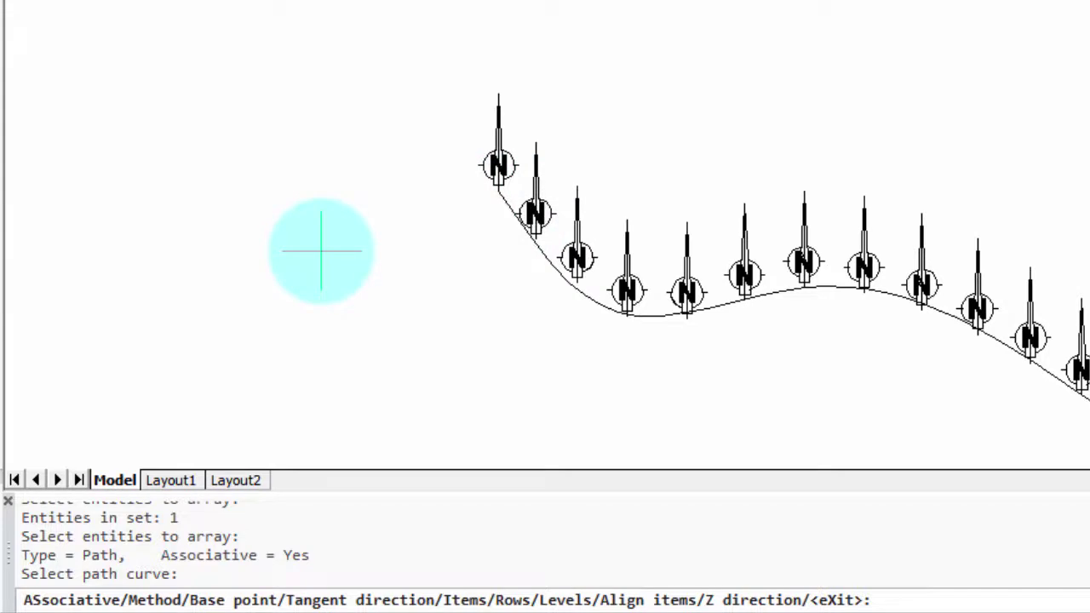
# Set the path array's item spacing to 20' and its number of items to 10
pyautogui.write('i')
pyautogui.press('Return')
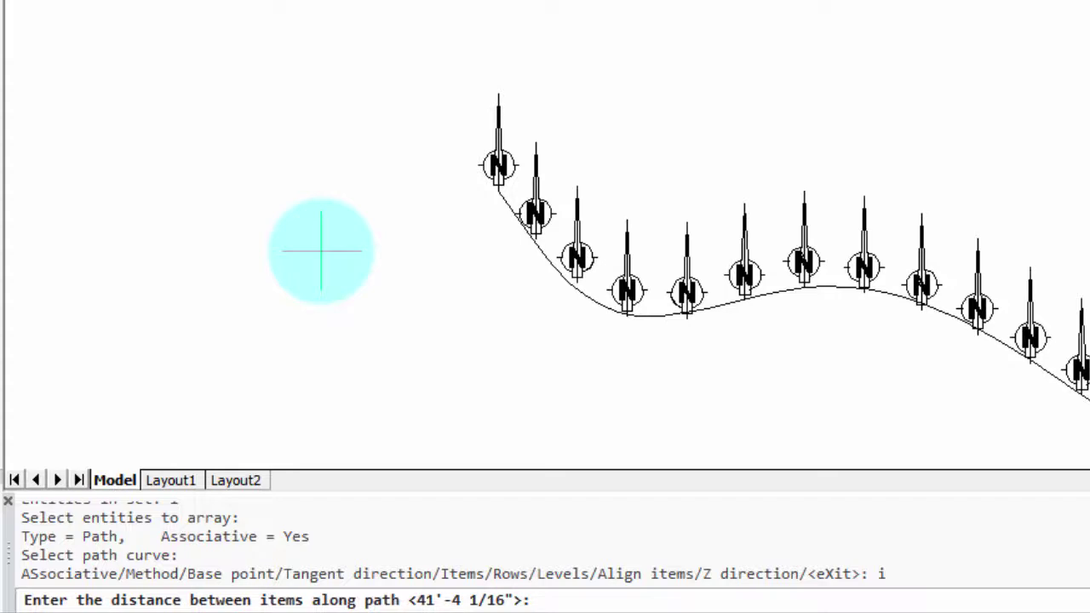
pyautogui.write("20'")
pyautogui.press('Return')
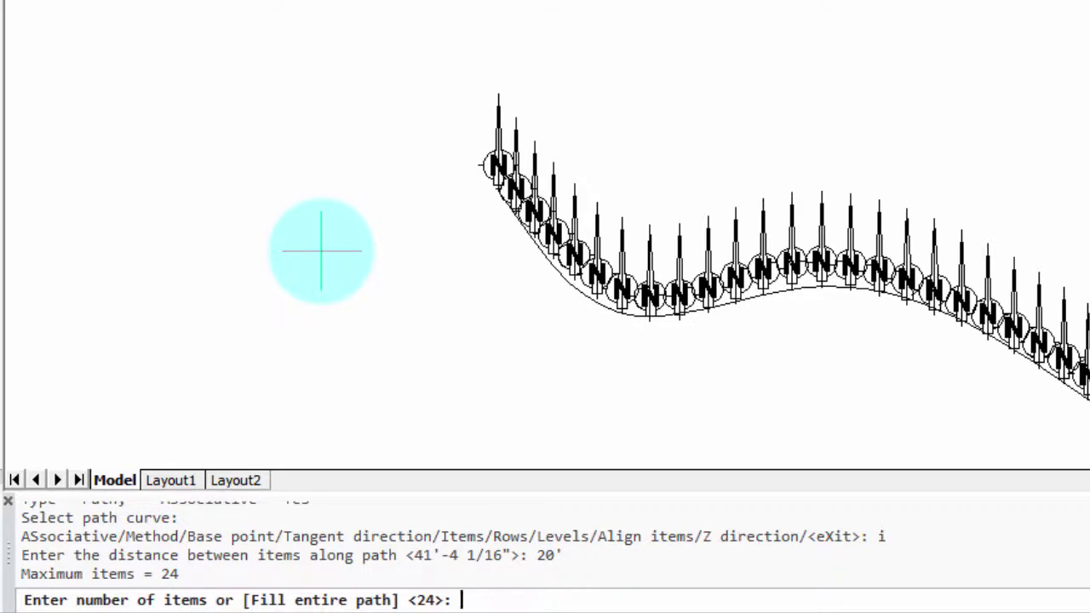
pyautogui.write('10')
pyautogui.press('Return')
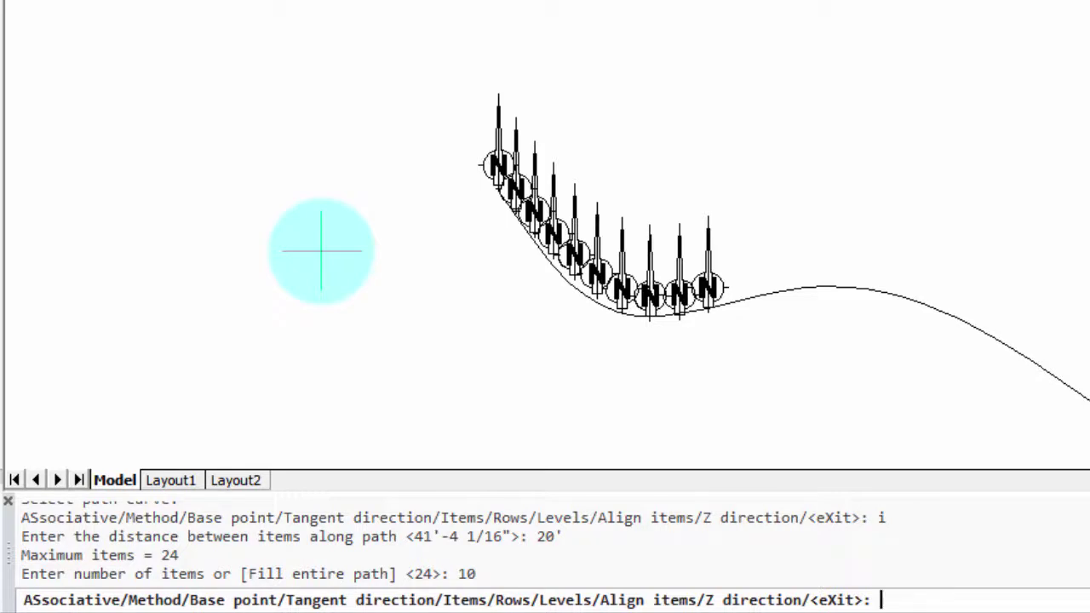
# Give the path array 3 rows, accepting the default 98'-5 1/8" row spacing and 0" incrementing elevation
pyautogui.write('r')
pyautogui.press('Return')
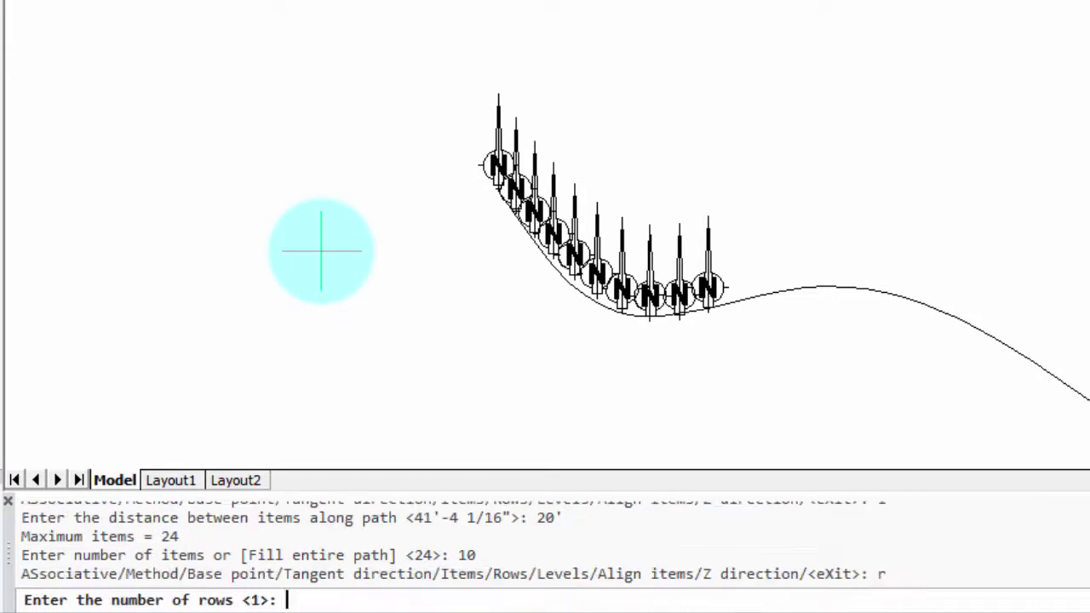
pyautogui.write('3')
pyautogui.press('Return')
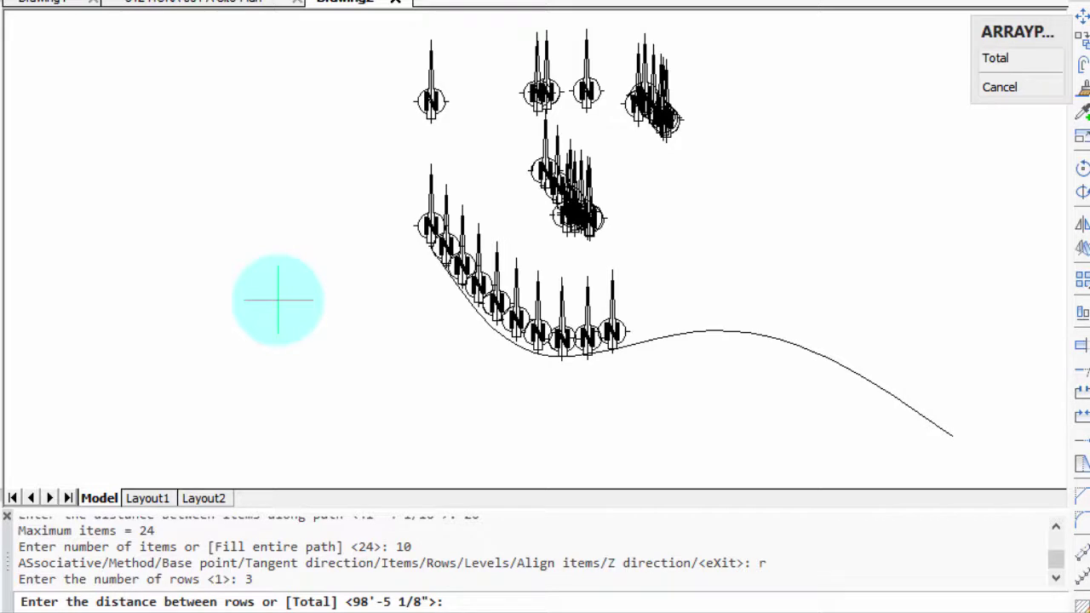
pyautogui.press('Return')
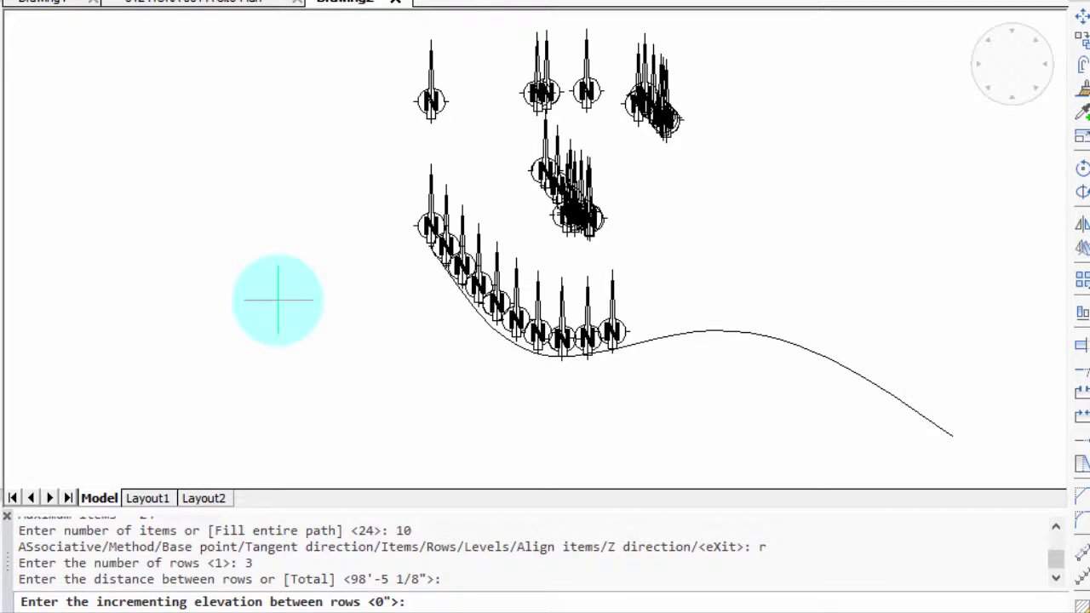
pyautogui.write('a')
pyautogui.press('Return')
pyautogui.press('Return')
# Align the path array's items to the curve
pyautogui.write('a')
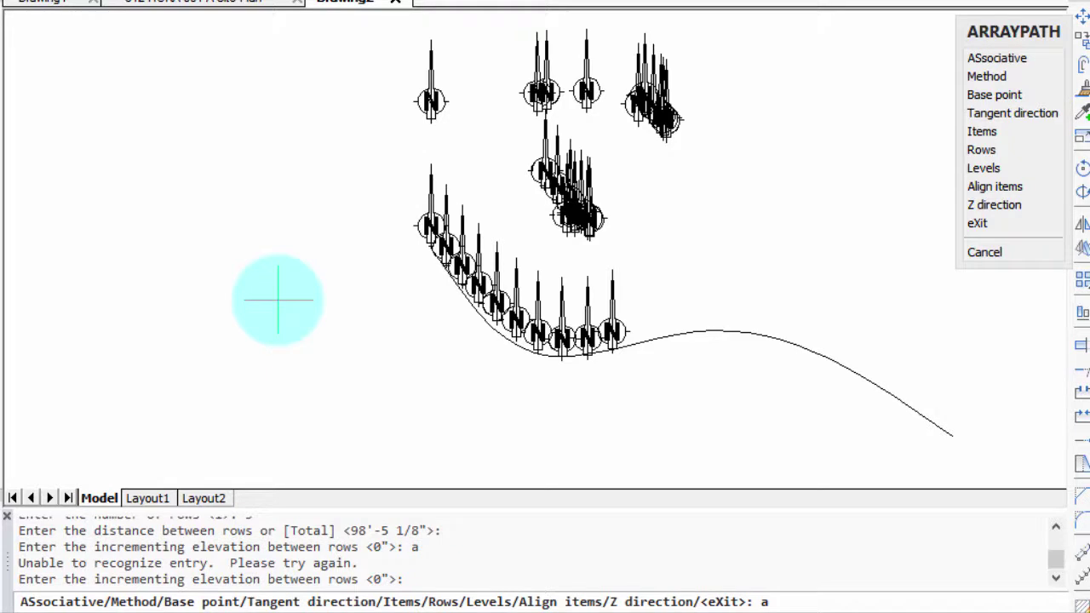
pyautogui.press('Return')
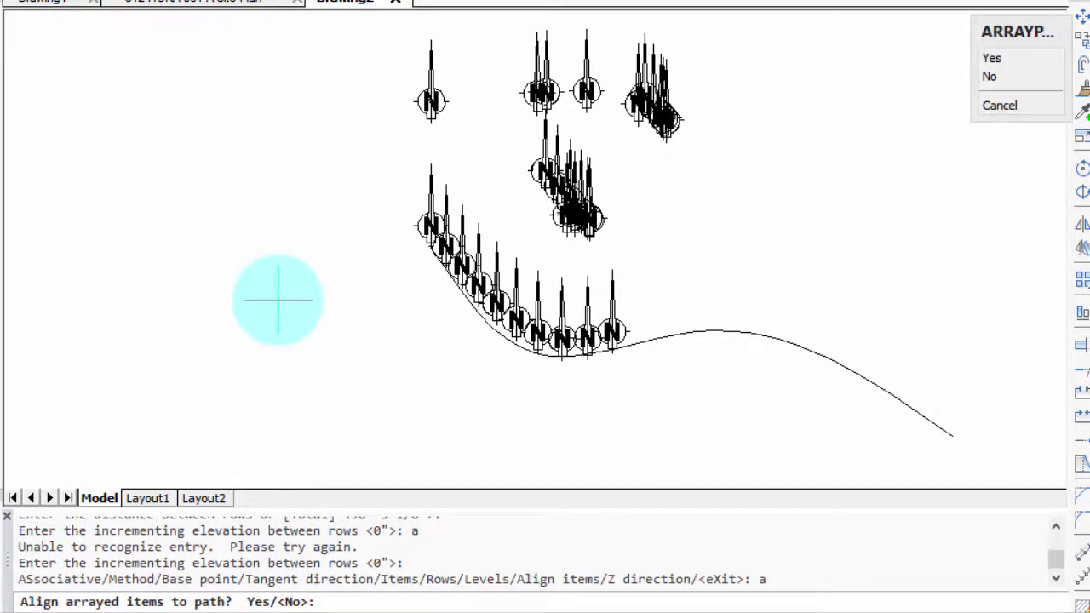
pyautogui.write('y')
pyautogui.press('Return')
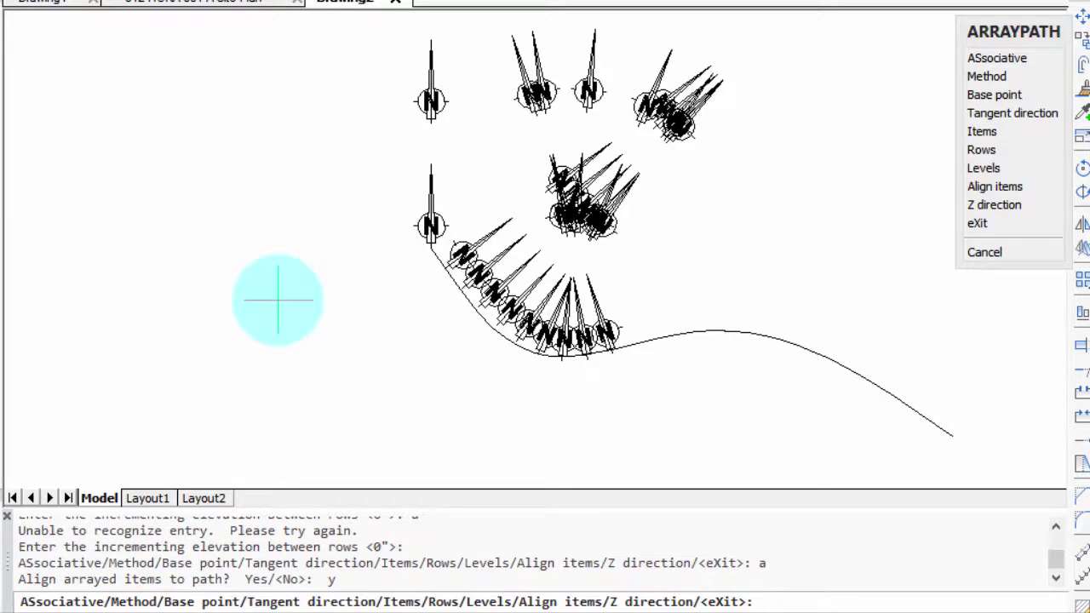
# Set the path array's tangent direction to Normal and view the result in 3D
pyautogui.write('t')
pyautogui.press('Return')
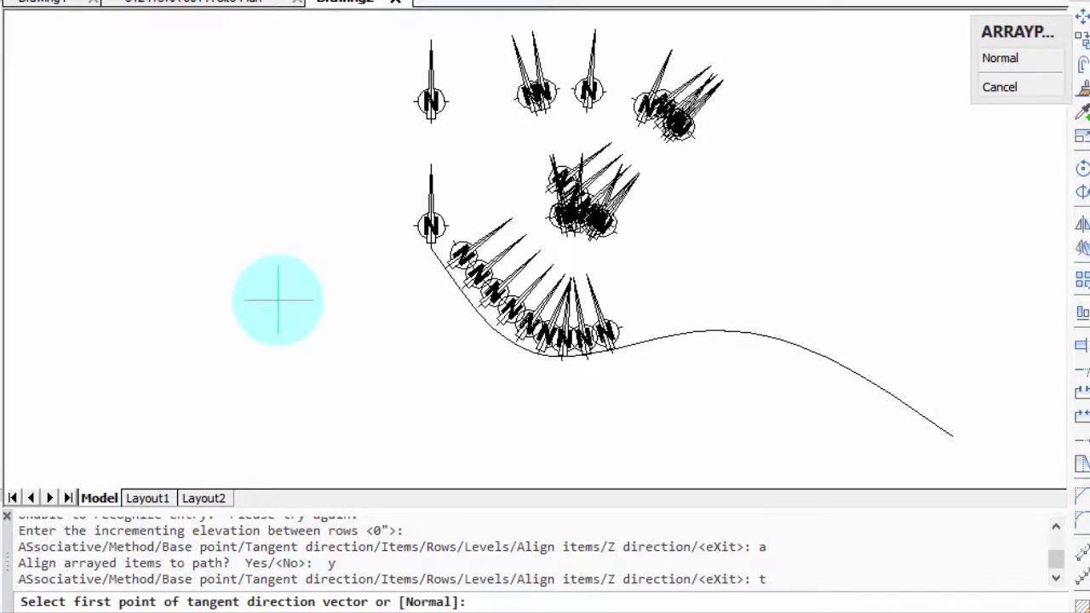
pyautogui.press('Return')
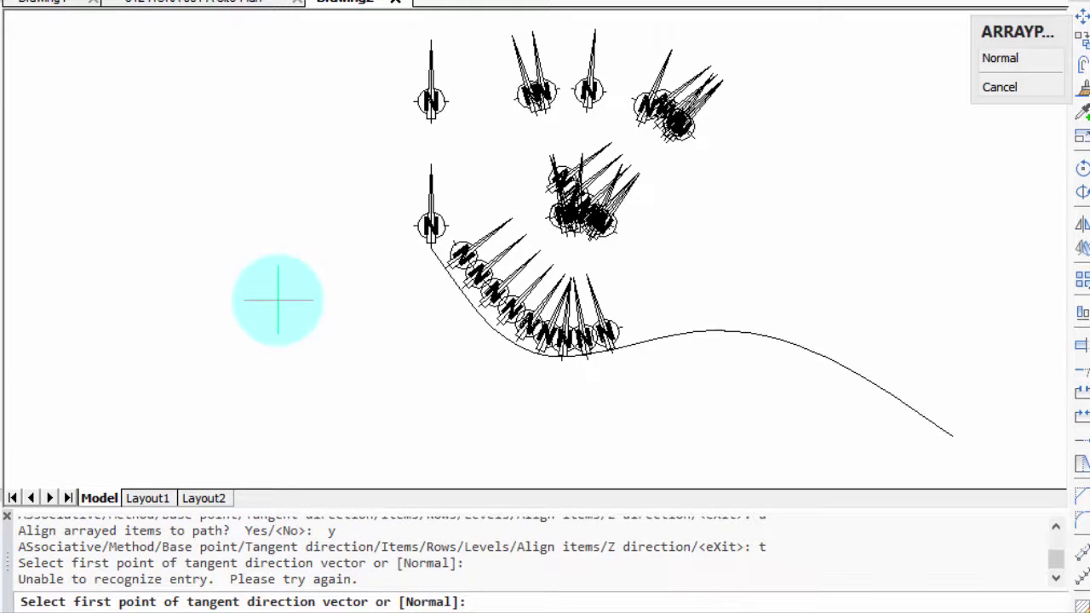
pyautogui.write('n')
pyautogui.press('Return')
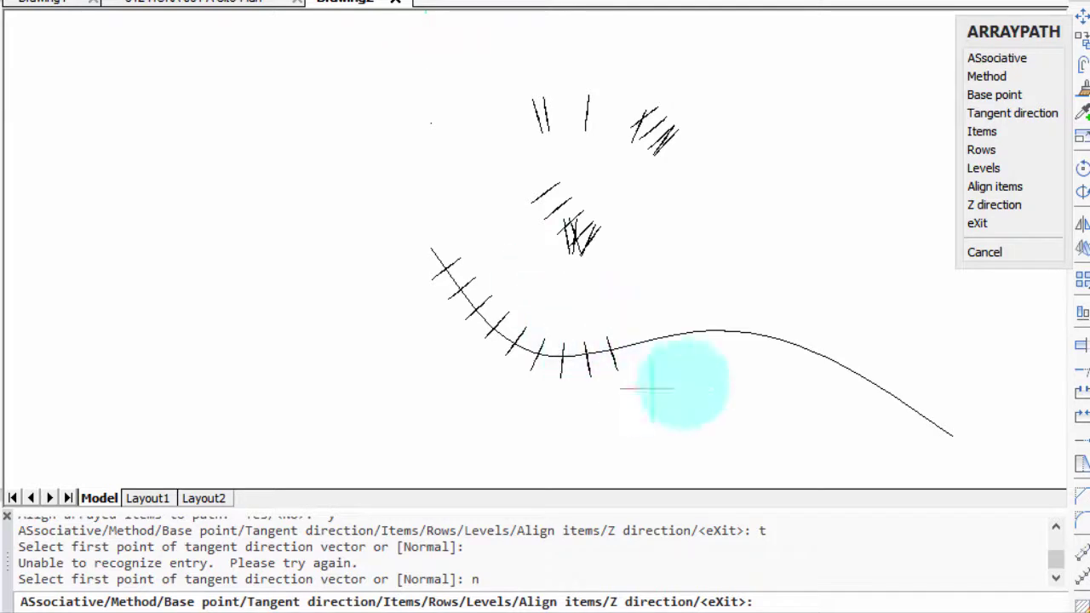
pyautogui.keyDown('shift'); pyautogui.moveTo(730, 365); pyautogui.dragTo(798, 192, button='middle'); pyautogui.keyUp('shift')
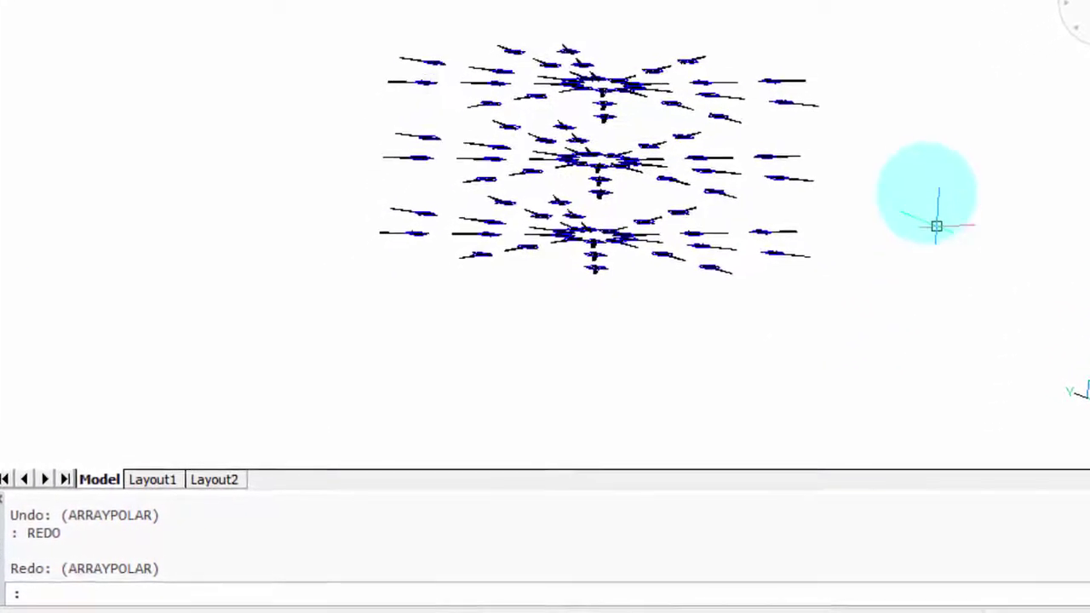
# Edit the three-level polar array of north arrows to have 1 level
pyautogui.doubleClick(730, 157)
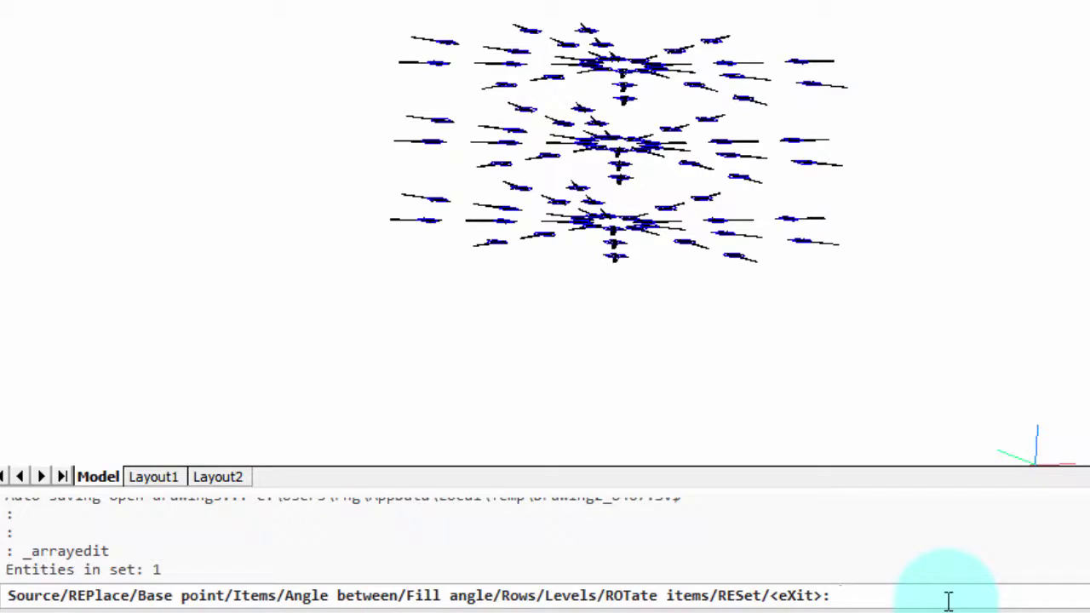
pyautogui.write('l')
pyautogui.press('Return')
pyautogui.write('1')
pyautogui.press('Return')
pyautogui.press('Return')
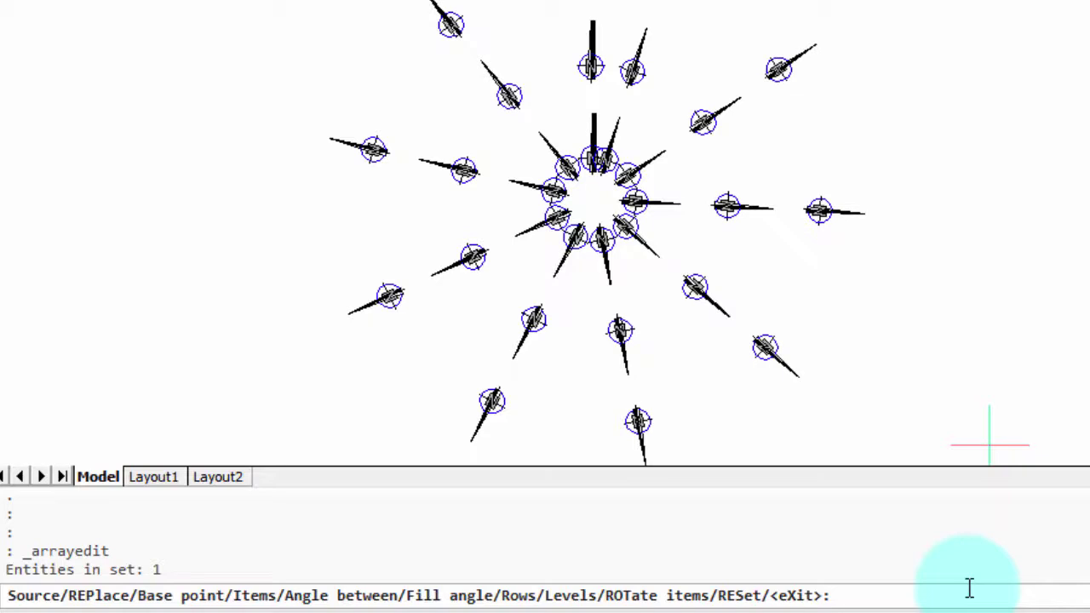
# Exit the array edit and draw a circle in the blank space beside the polar array's upper-left arrows
pyautogui.press('Escape')
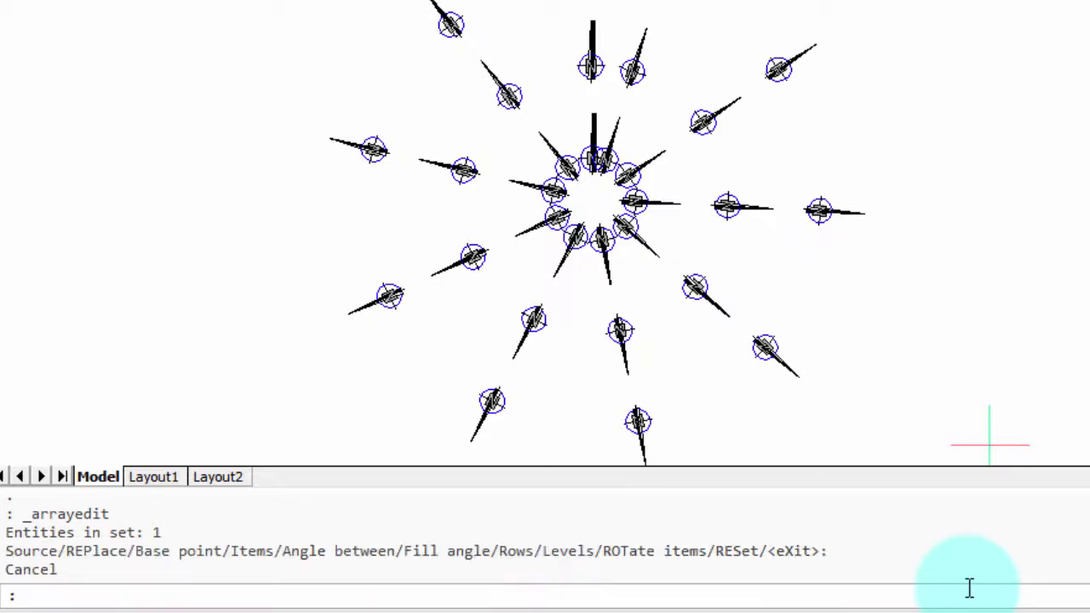
pyautogui.write('c')
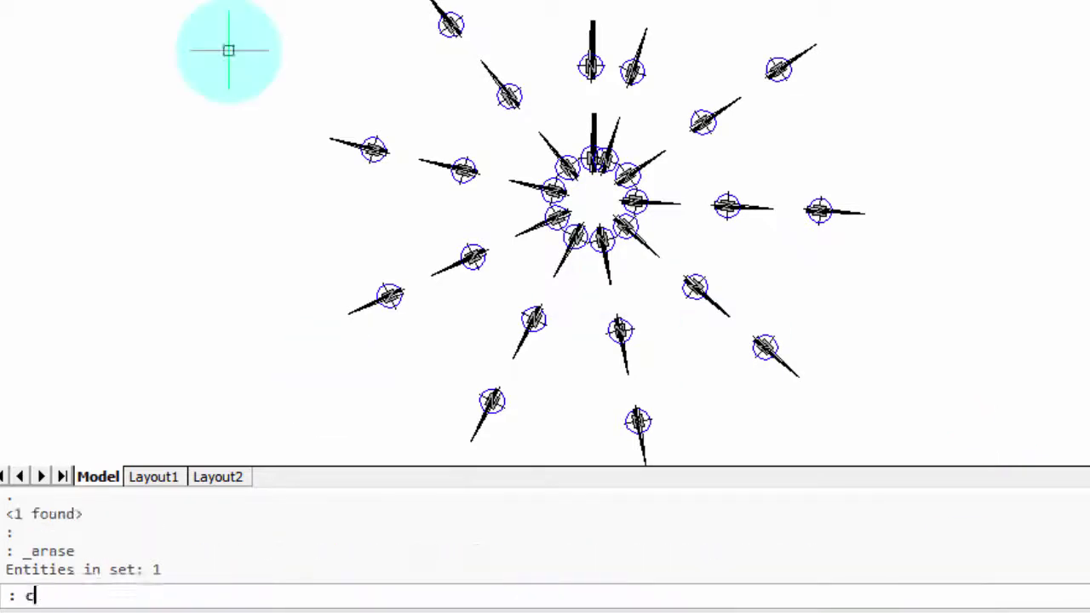
pyautogui.press('Return')
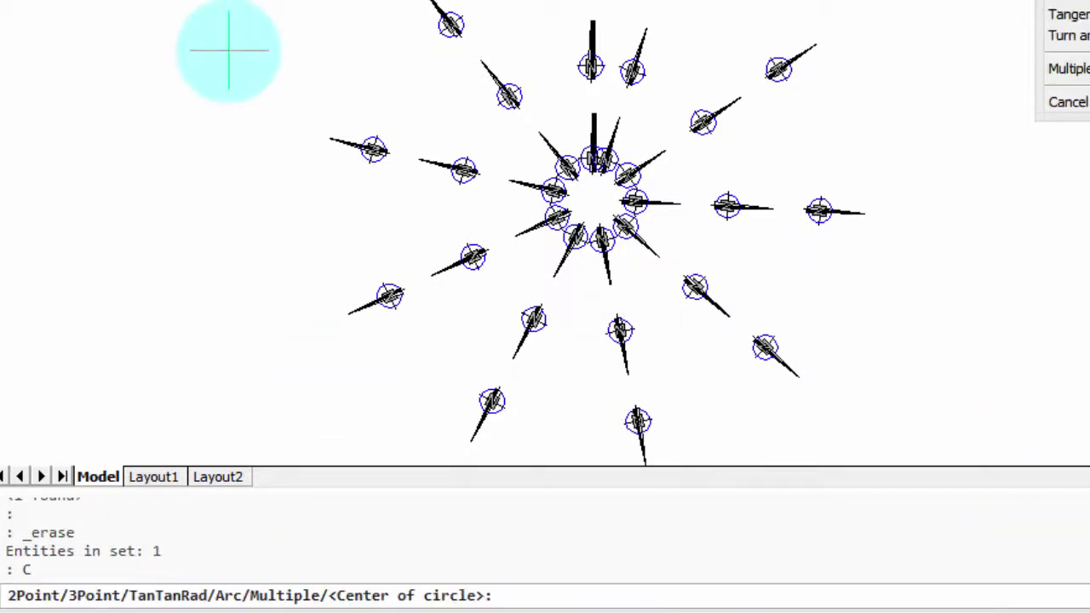
pyautogui.click(228, 49)
pyautogui.click(248, 80)
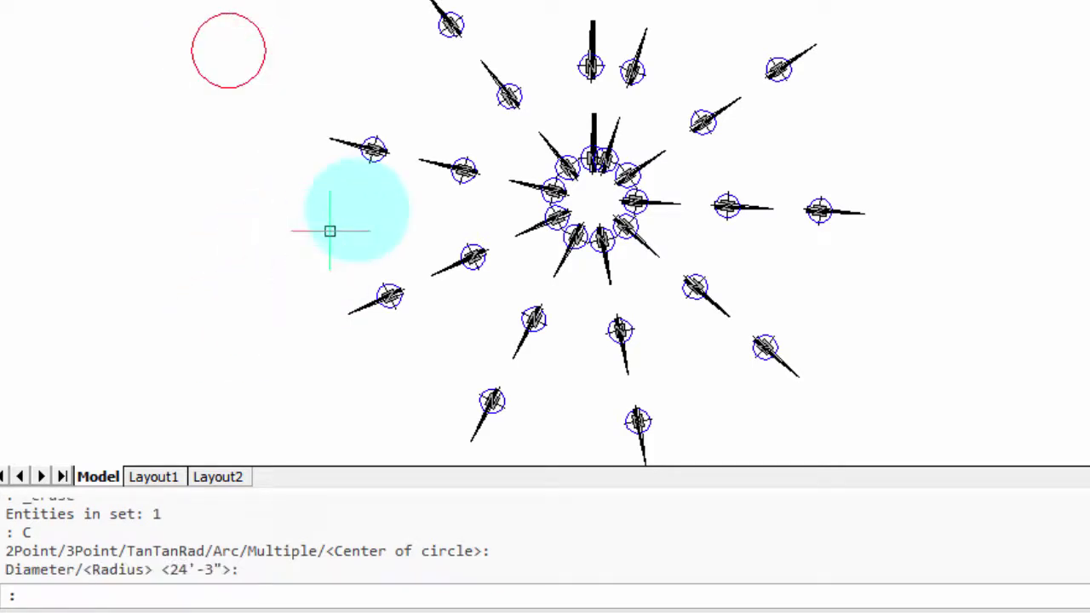
# Edit the polar array with the Replace option, choosing the circle as replacement object and its centroid as base point
pyautogui.doubleClick(473, 180)
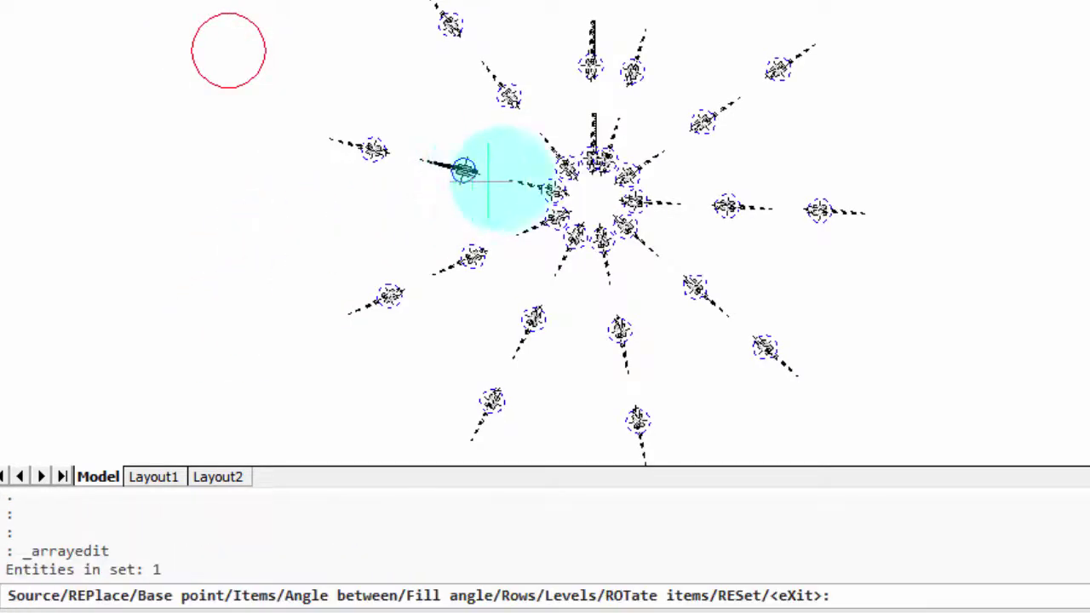
pyautogui.moveTo(103, 596); pyautogui.dragTo(60, 595)
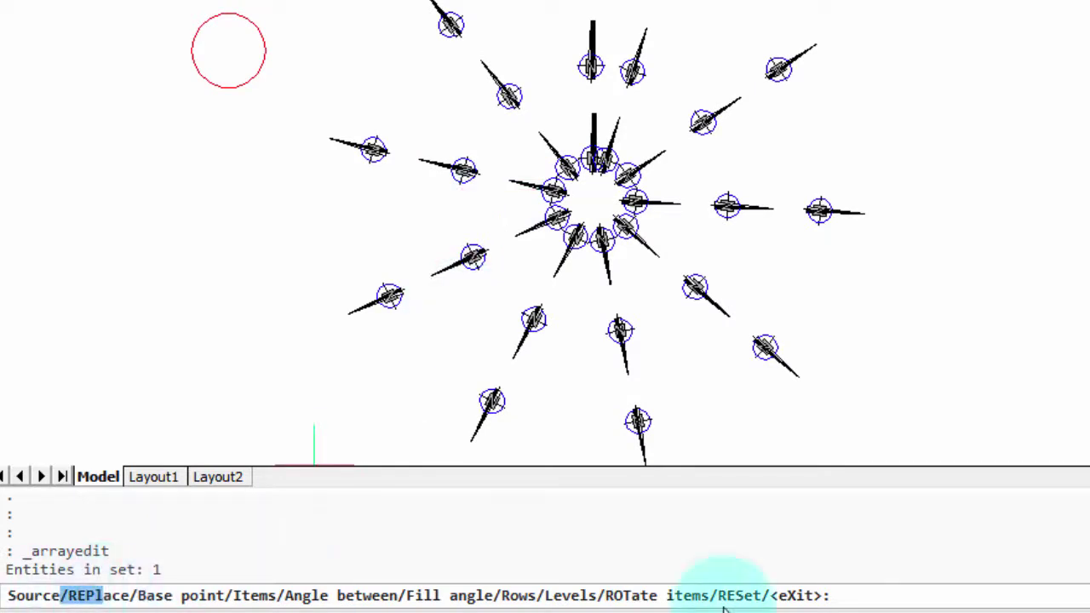
pyautogui.click(833, 597)
pyautogui.write('rep')
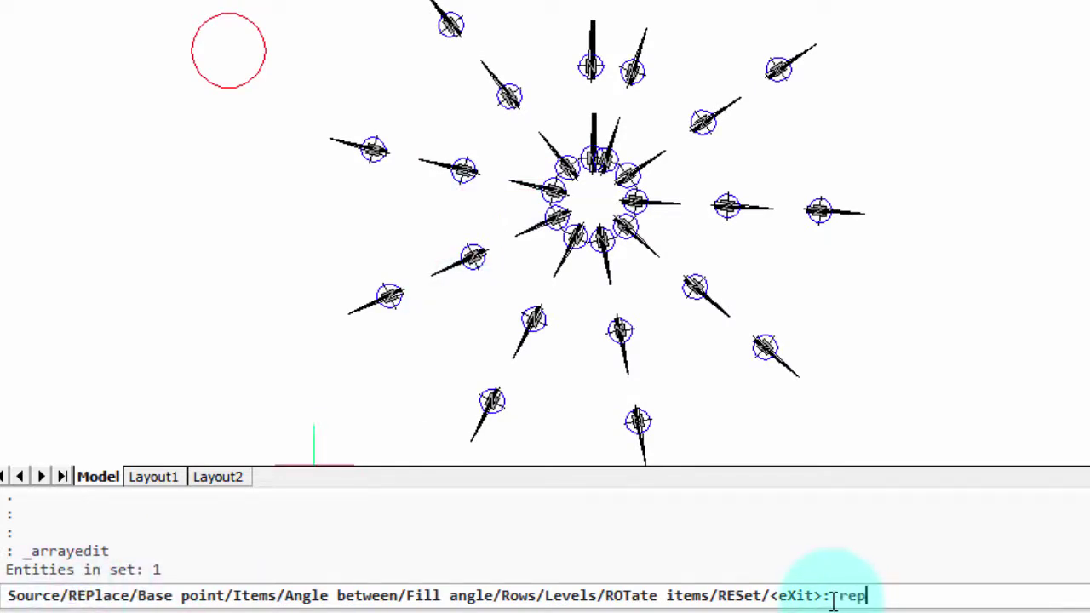
pyautogui.press('Return')
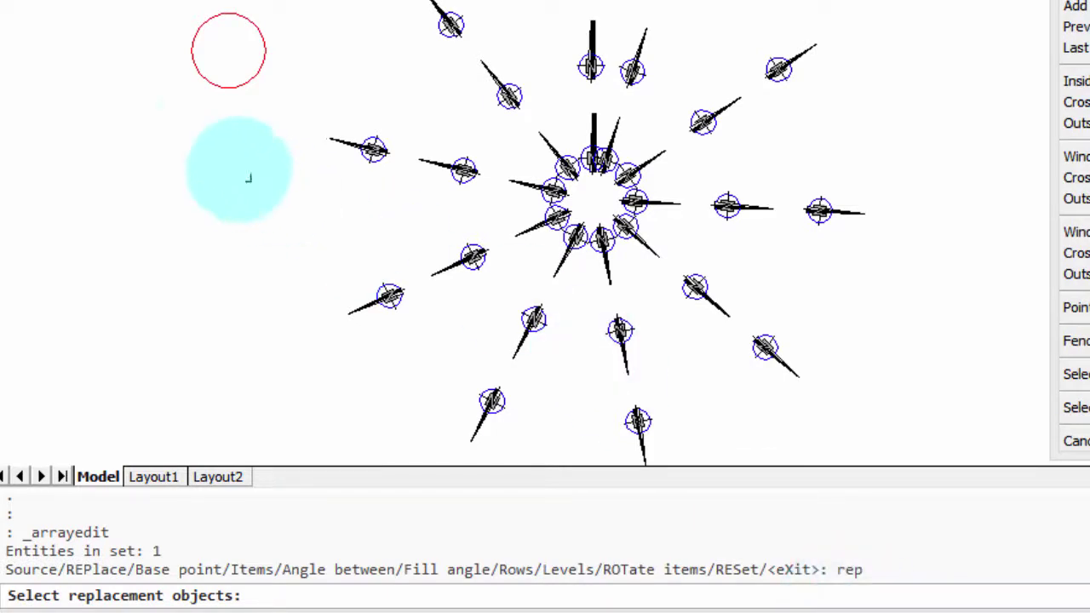
pyautogui.click(236, 85)
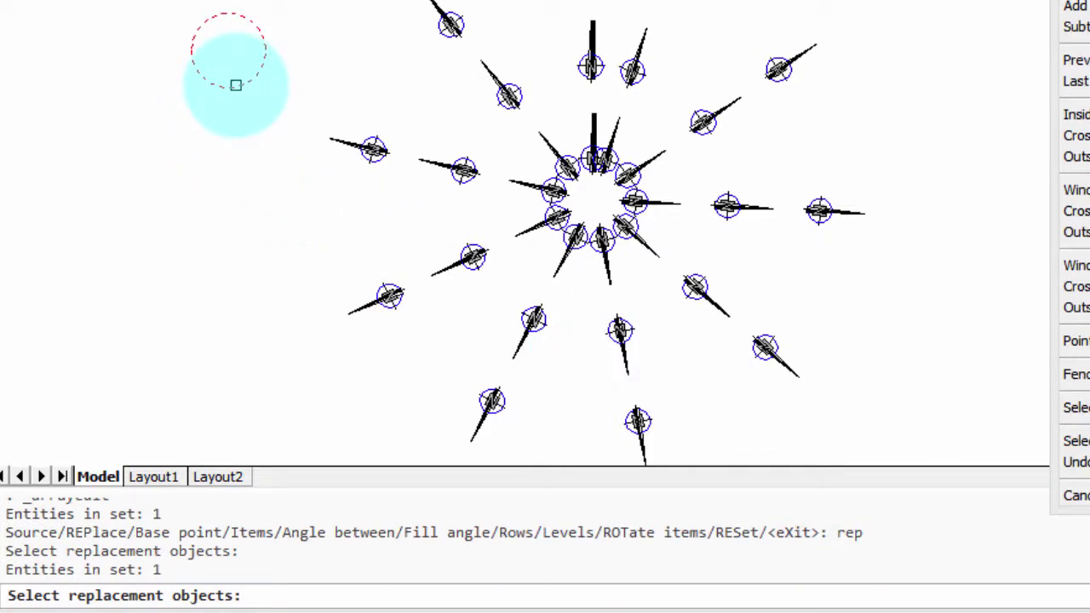
pyautogui.press('Return')
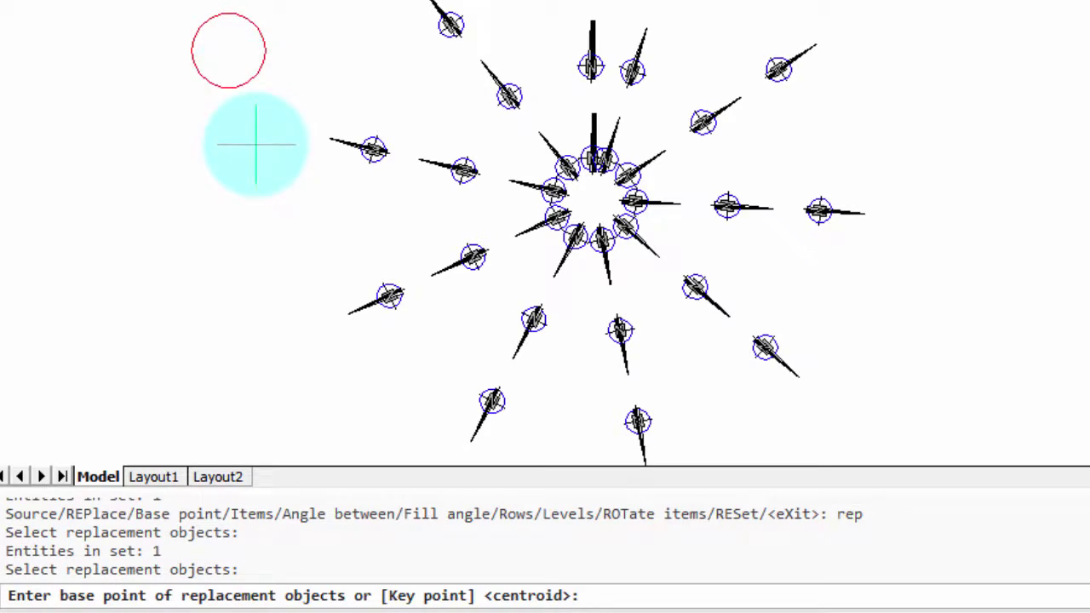
pyautogui.press('Return')
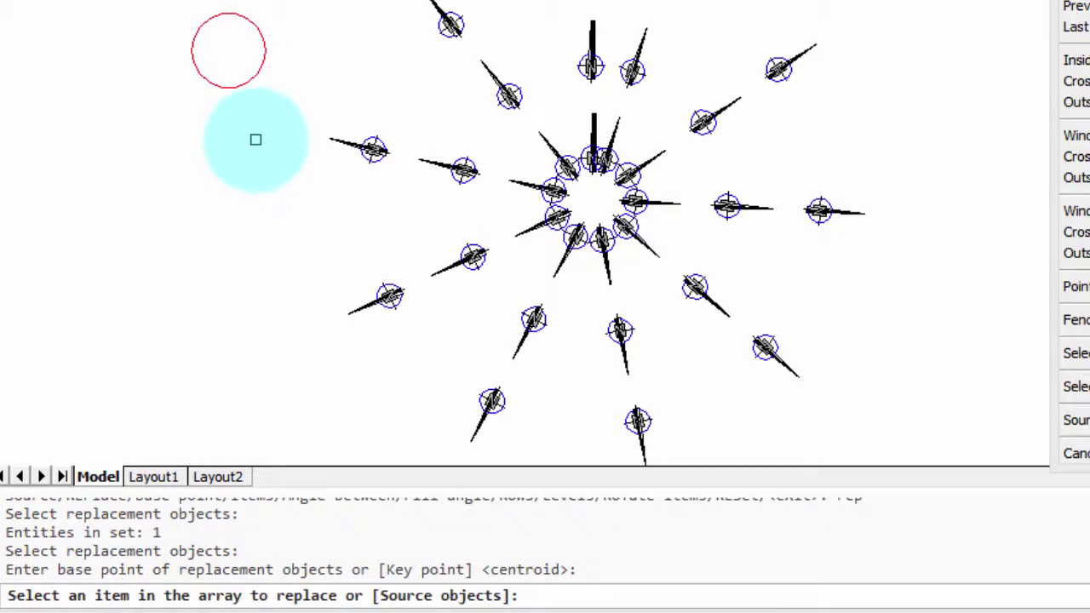
# Replace four adjacent middle-row north arrows across the upper part of the polar array with the circle
pyautogui.click(452, 170)
pyautogui.click(505, 92)
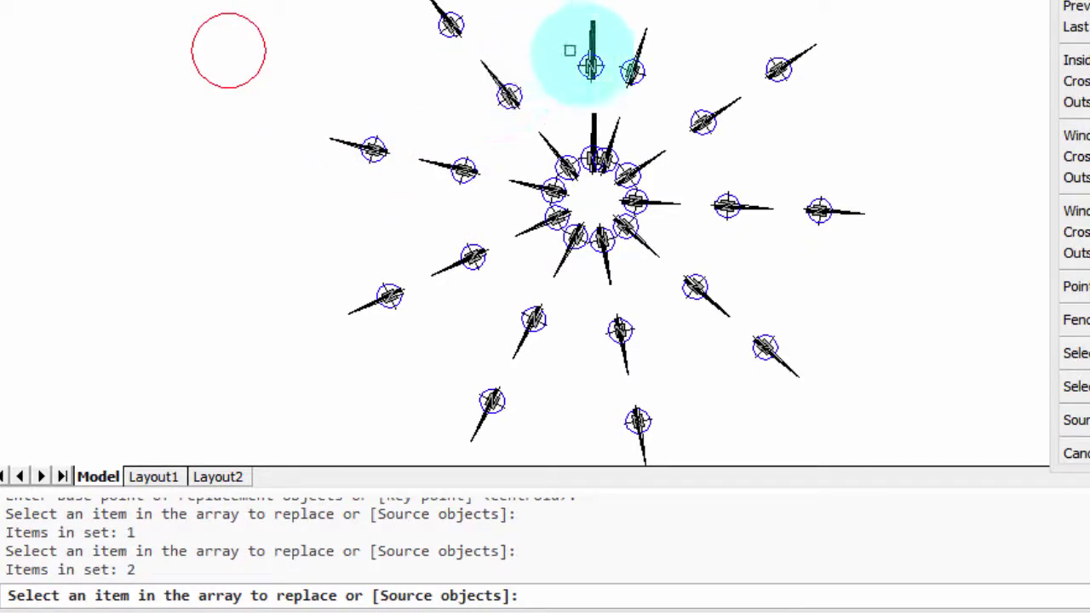
pyautogui.click(631, 70)
pyautogui.click(631, 71)
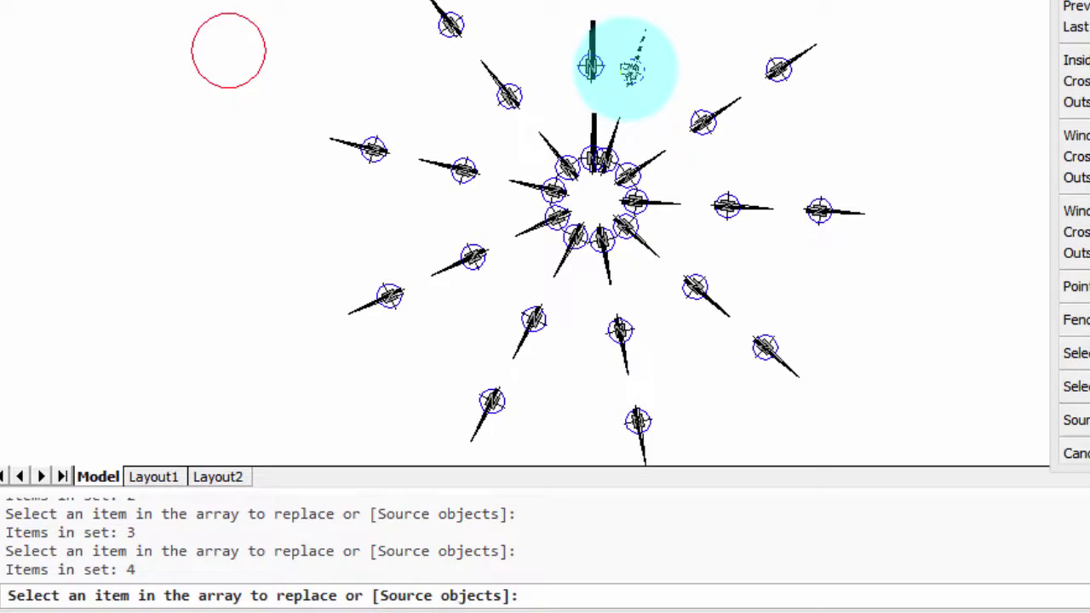
pyautogui.press('Return')
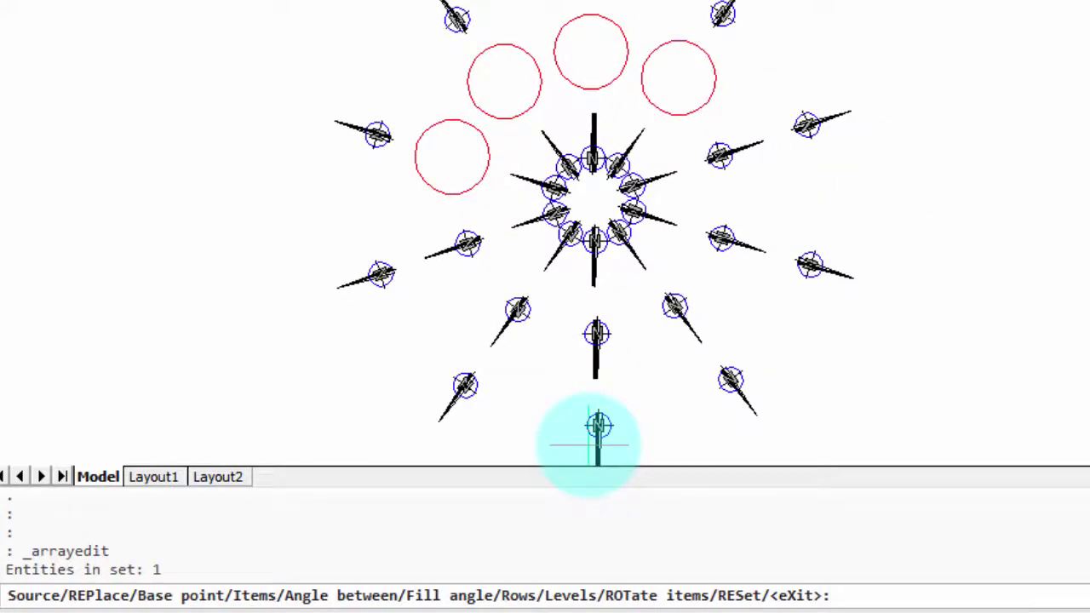
# Set the polar array's angle between items to 26 degrees and exit the array edit
pyautogui.write('a')
pyautogui.press('Return')
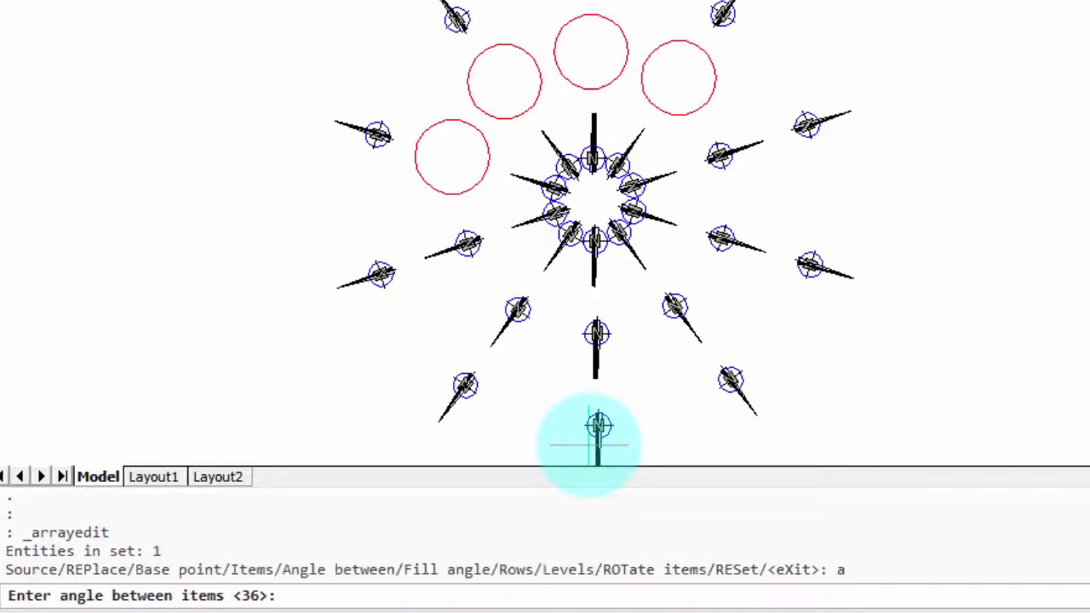
pyautogui.write('2')
pyautogui.write('6')
pyautogui.press('Return')
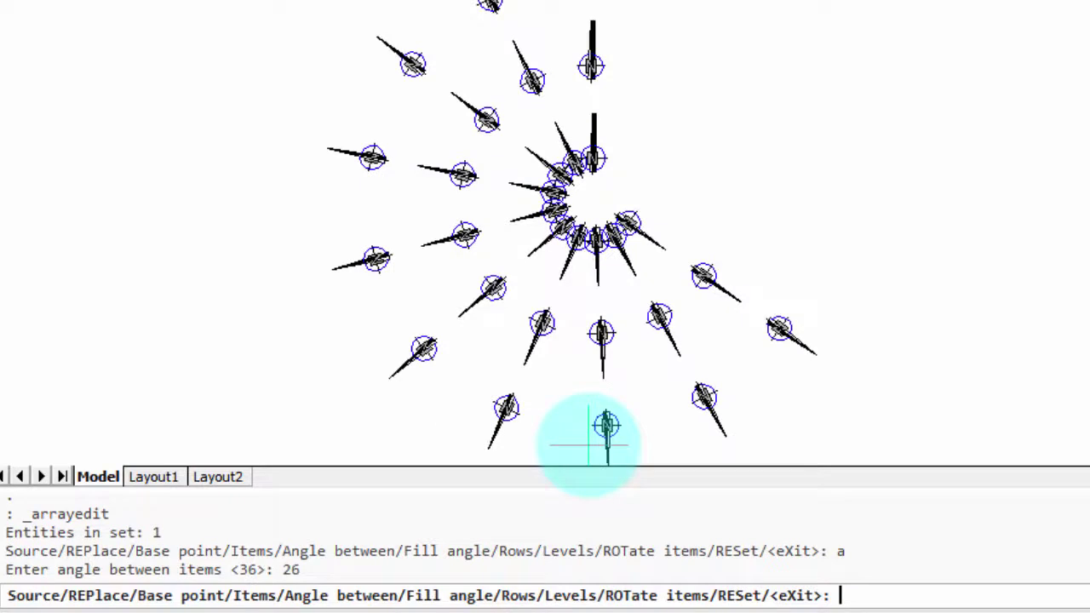
pyautogui.press('Return')
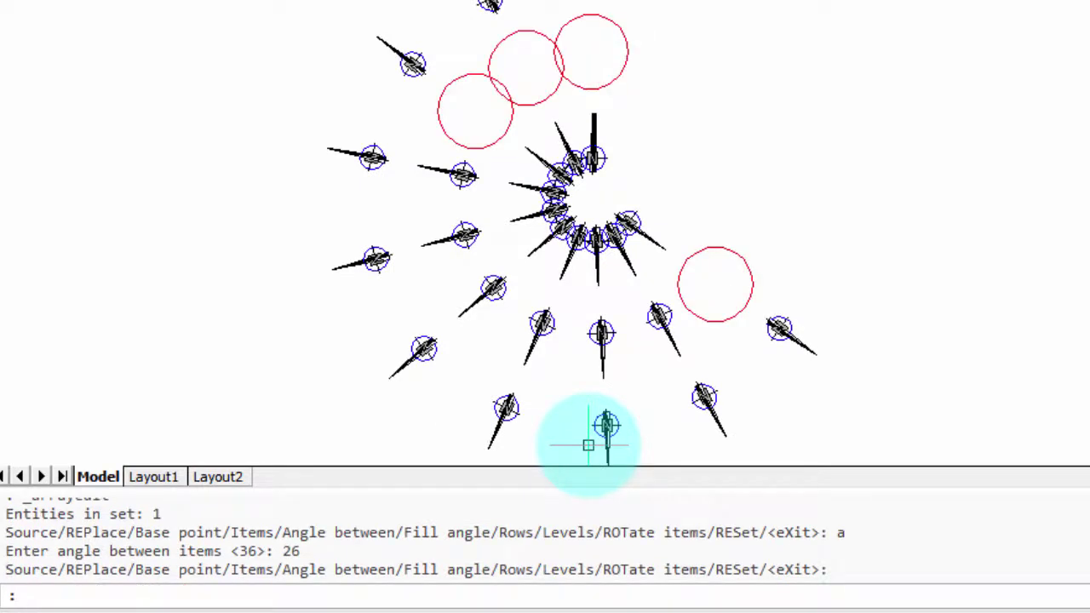